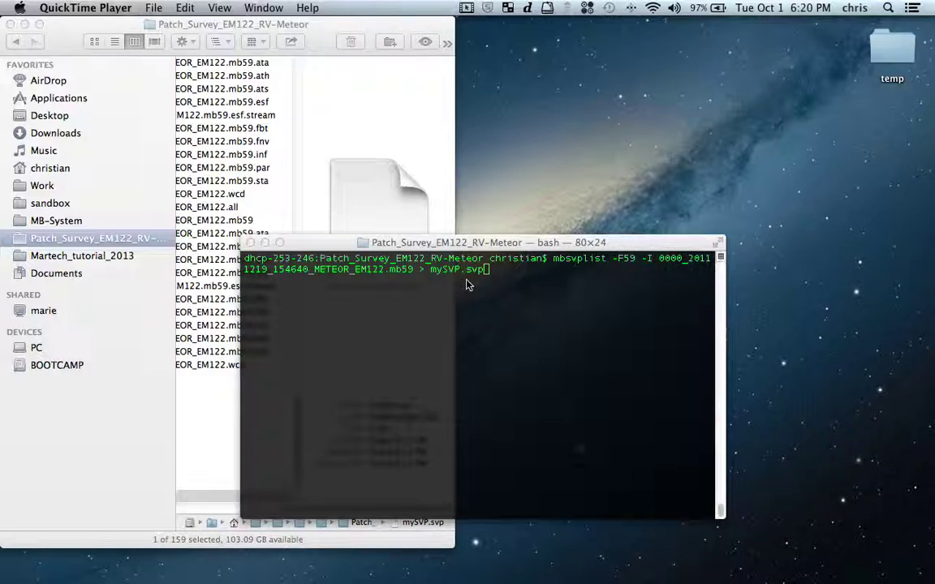
Extract the .mb59 file's sound velocity profile into mySVP.svp with mbsvplist, then relaunch mbvelocitytool.
click(423, 271)
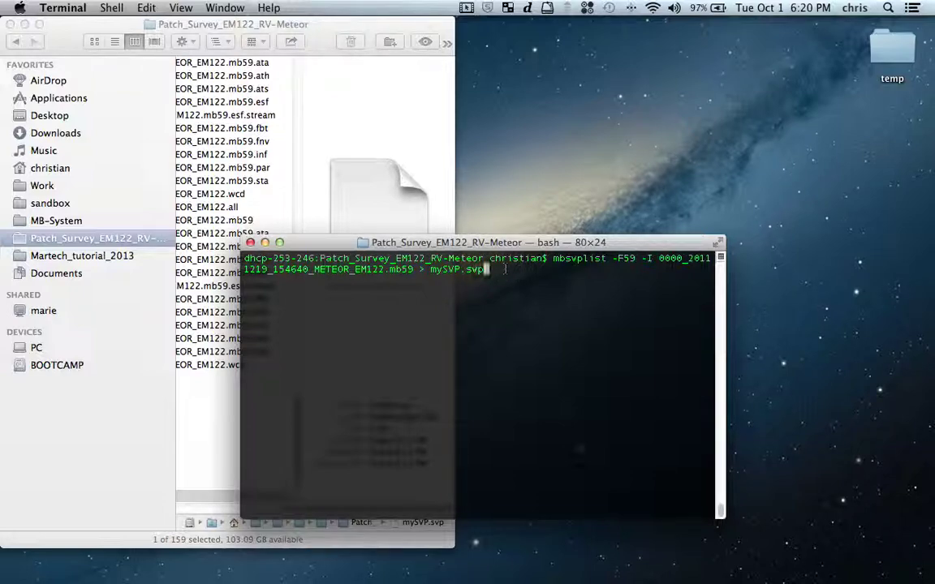
key(Return)
key(Up)
key(Up)
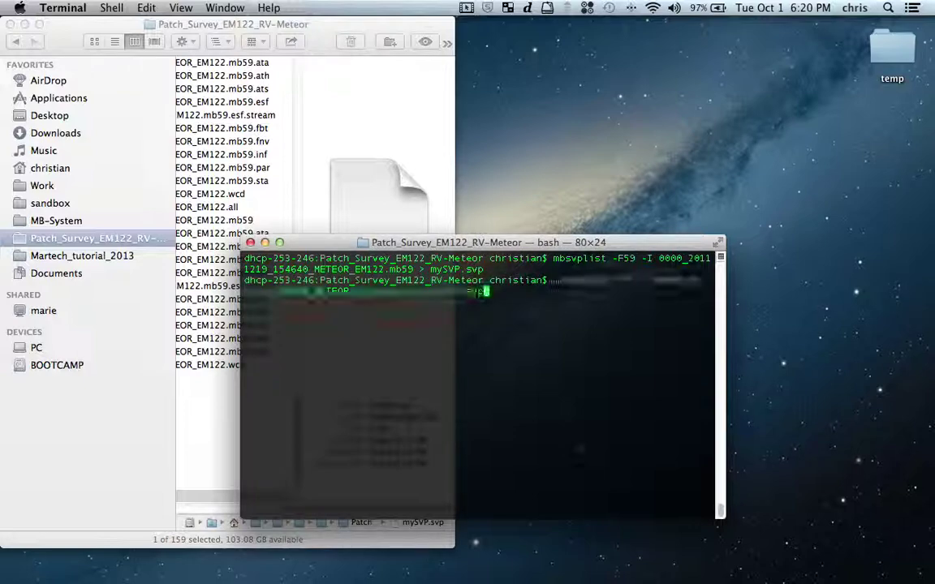
key(Up)
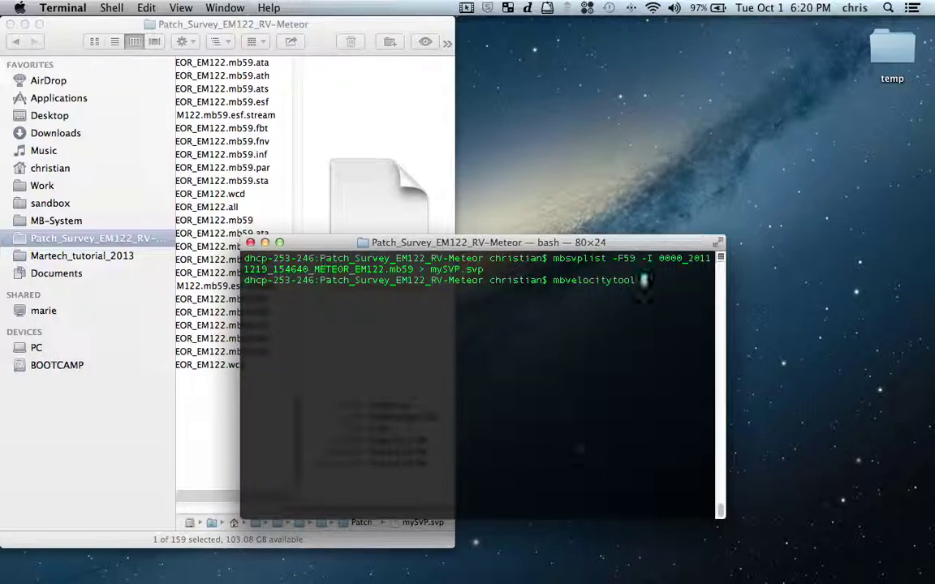
key(Return)
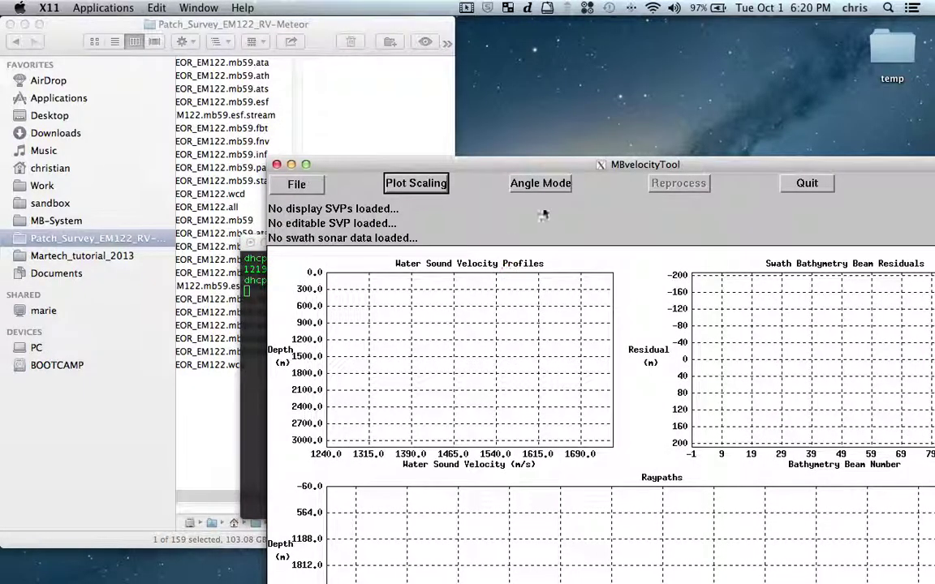
Move the empty MBvelocityTool window up and left until it is fully visible.
drag(631, 164, 540, 51)
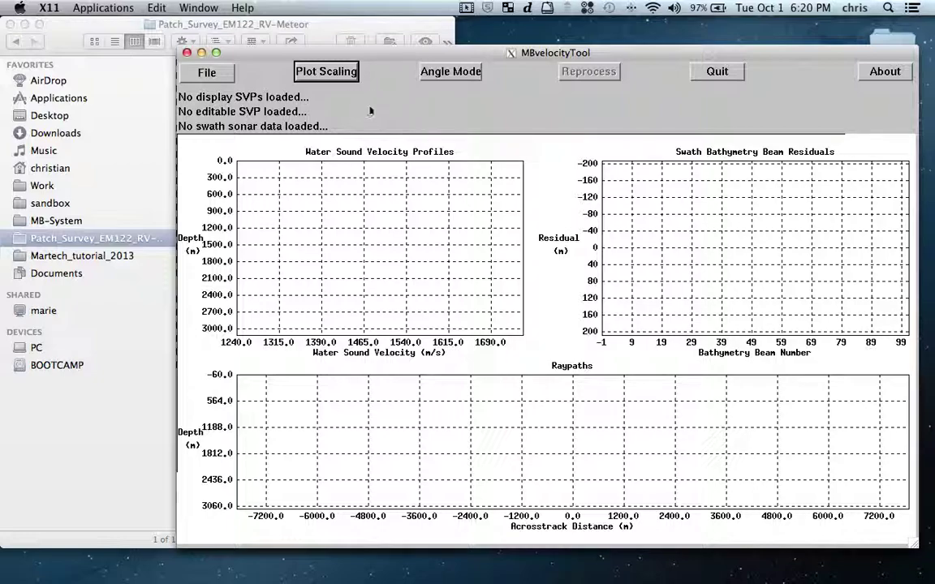
Open 0000_20111219_154640_METEOR_EM122.mb59 as format 59 swath sonar data.
click(205, 58)
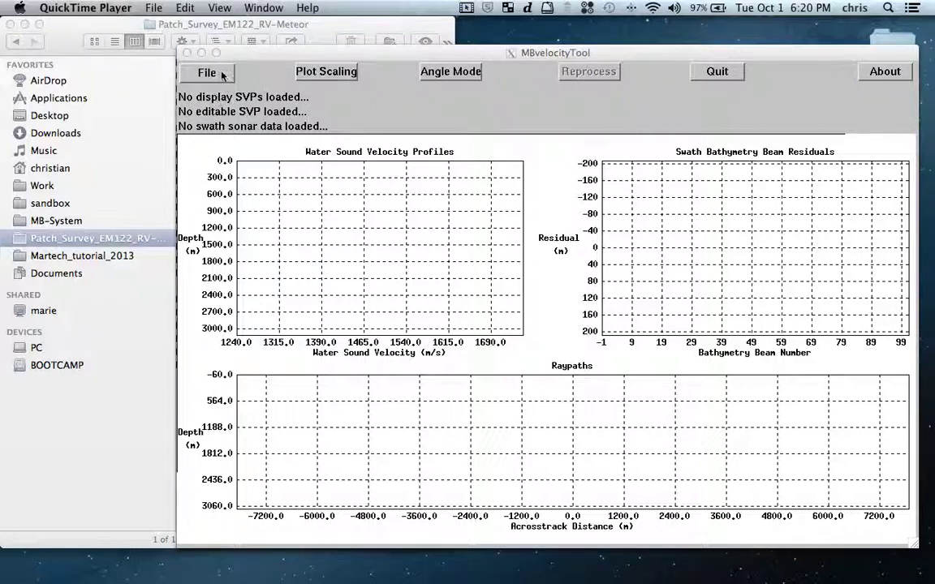
click(206, 72)
click(206, 73)
click(243, 161)
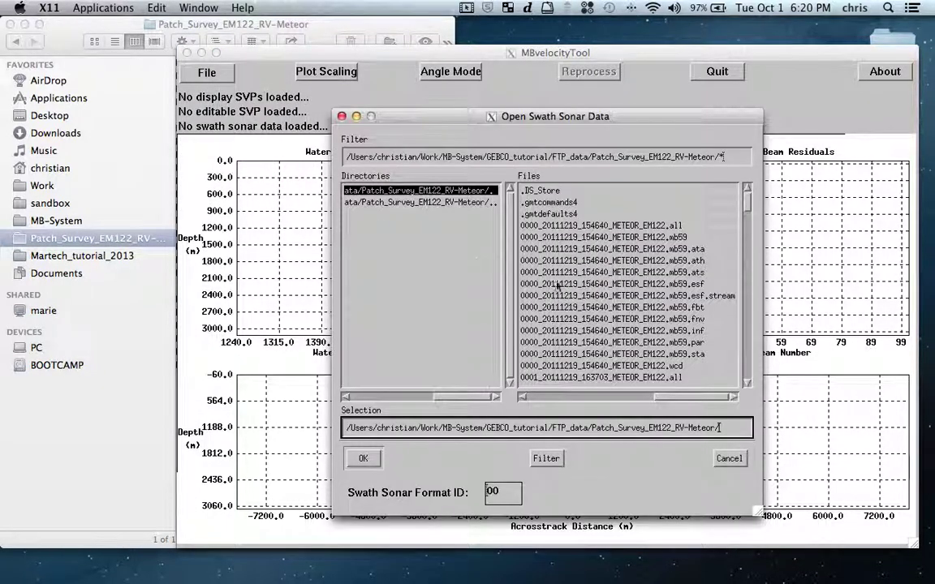
click(747, 209)
click(747, 192)
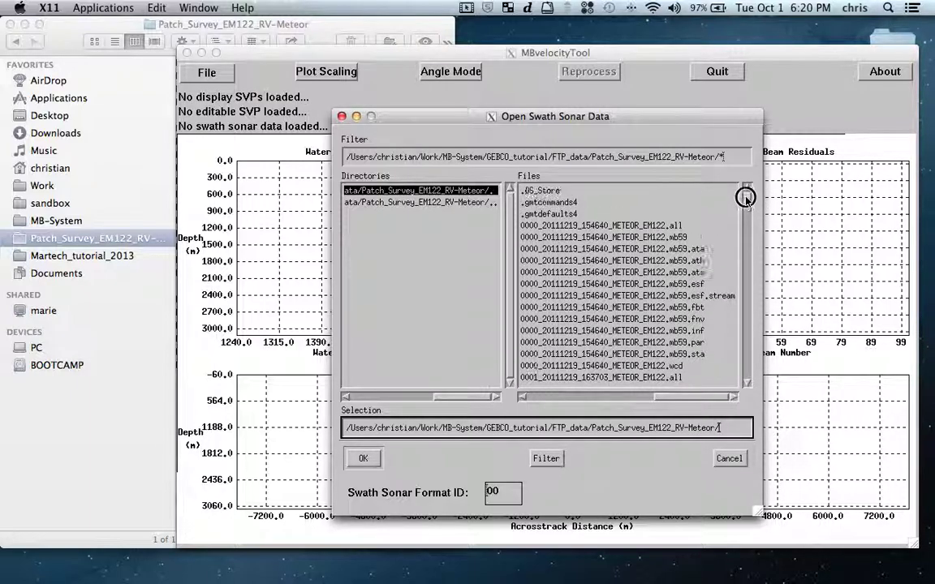
click(542, 238)
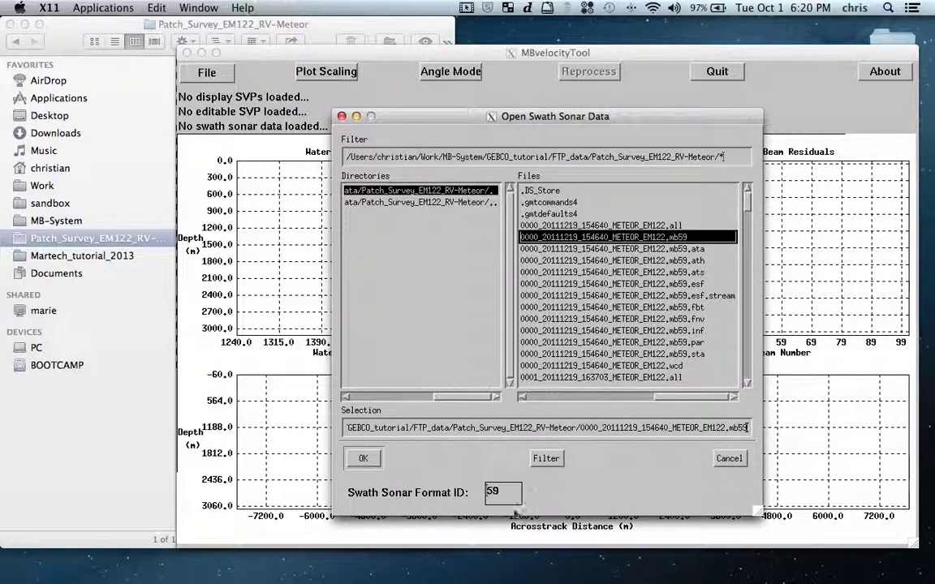
click(363, 459)
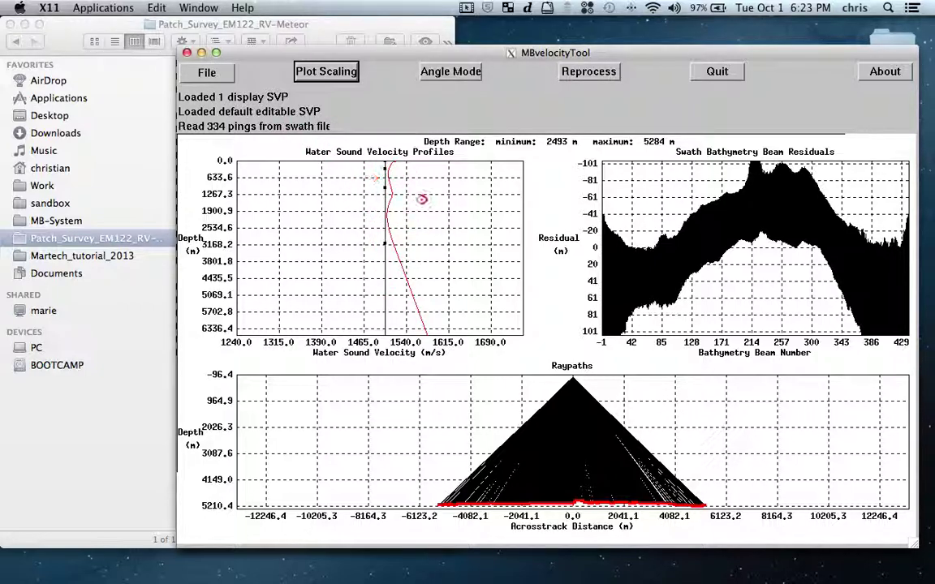
Drag the top, middle and bottom editable SVP nodes left so they line up near 1390 m/s.
drag(401, 174, 333, 199)
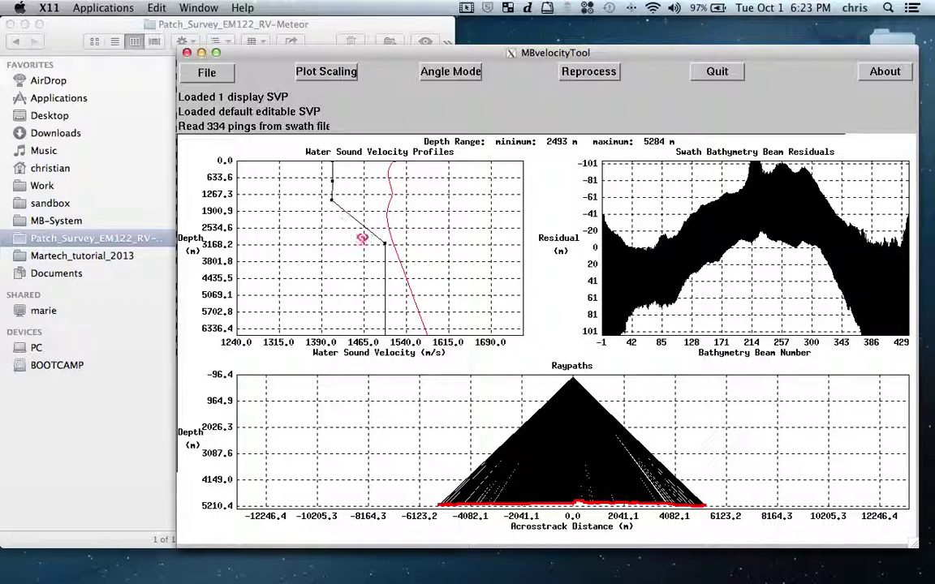
drag(382, 243, 332, 258)
mouse_move(337, 330)
mouse_down()
mouse_move(313, 334)
mouse_move(332, 334)
mouse_up()
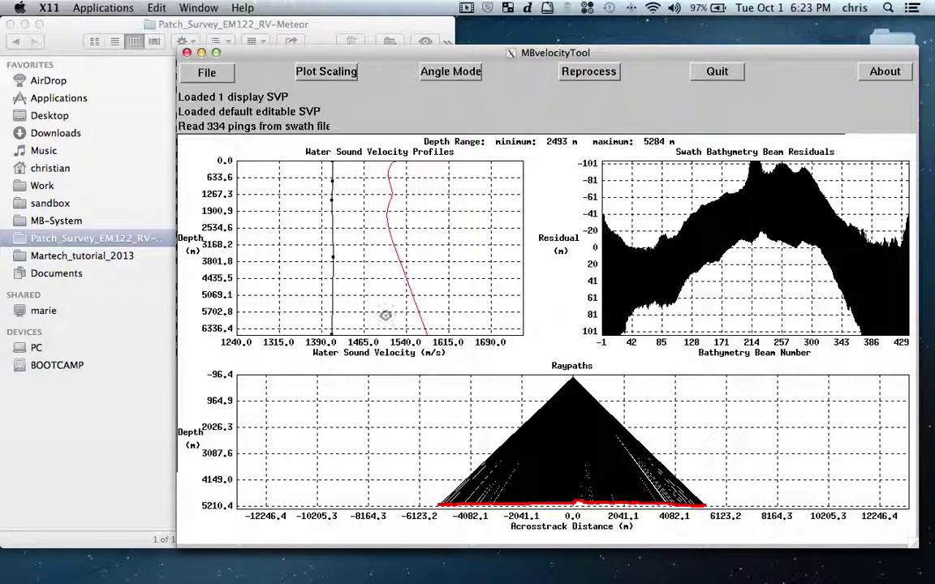
Reprocess with the constant SVP, shift all three nodes slightly slower, and reprocess again.
click(596, 79)
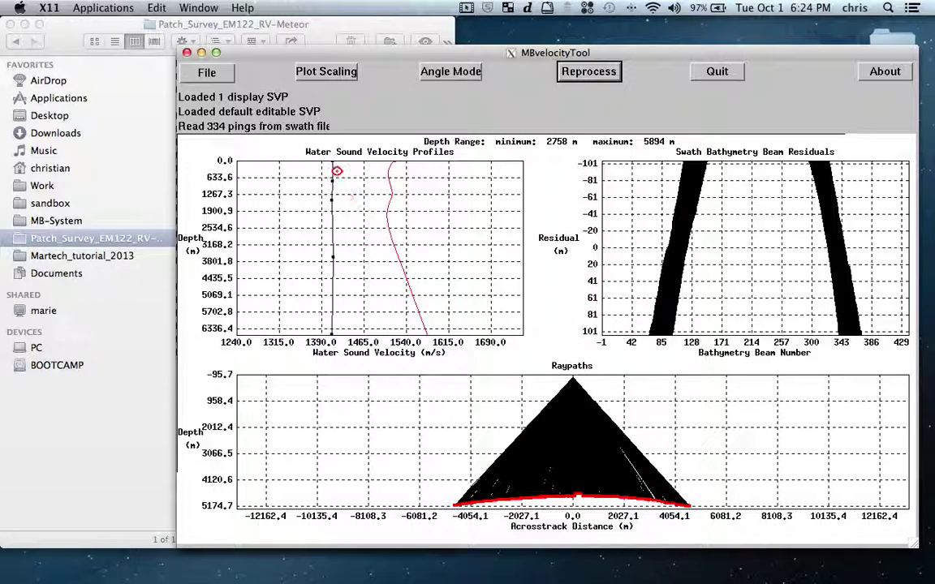
drag(333, 162, 312, 208)
drag(332, 249, 310, 262)
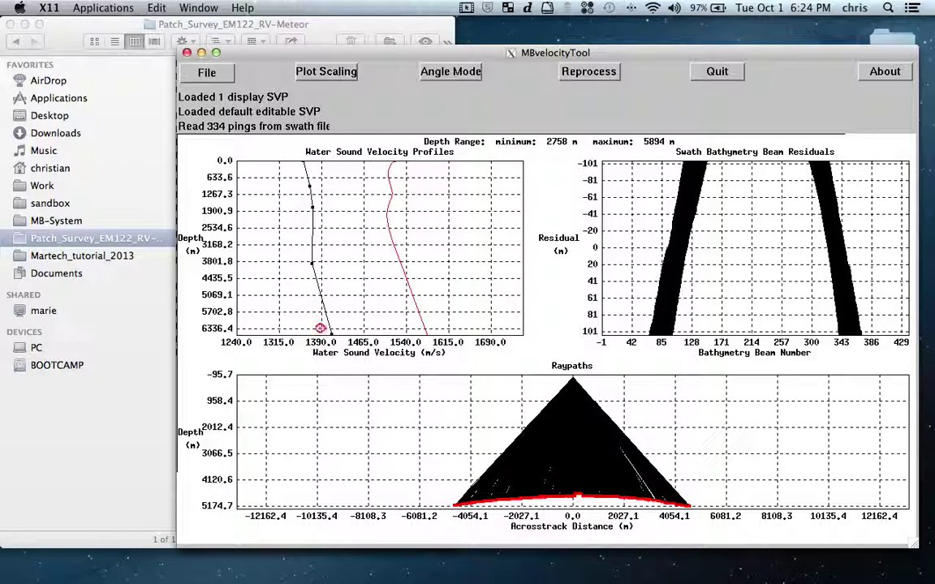
drag(328, 331, 308, 332)
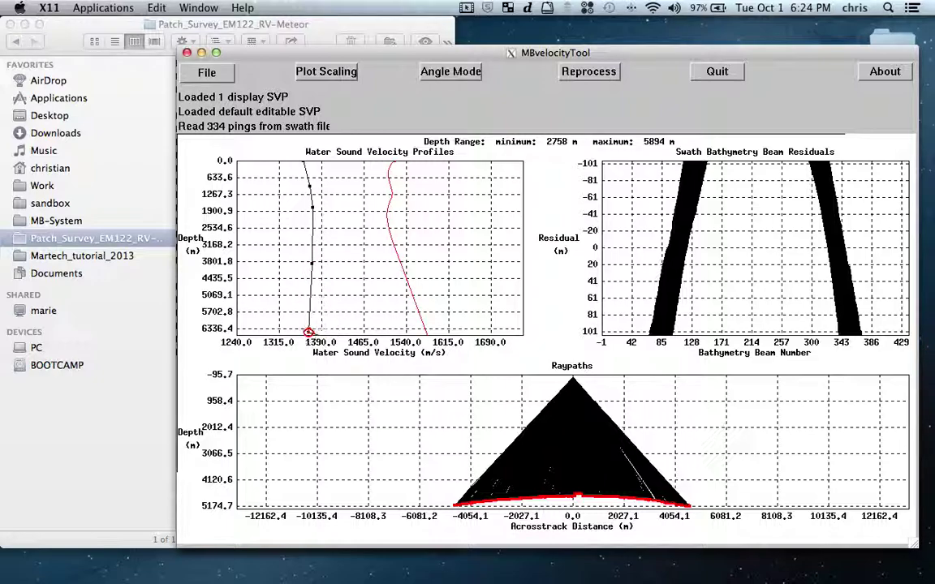
click(588, 73)
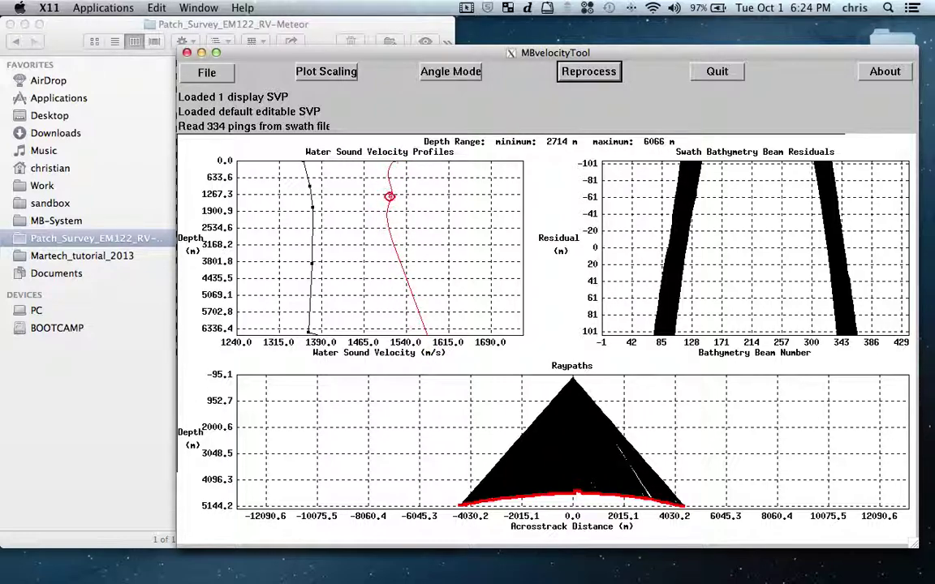
Load mySVP.svp as an additional display profile.
click(205, 75)
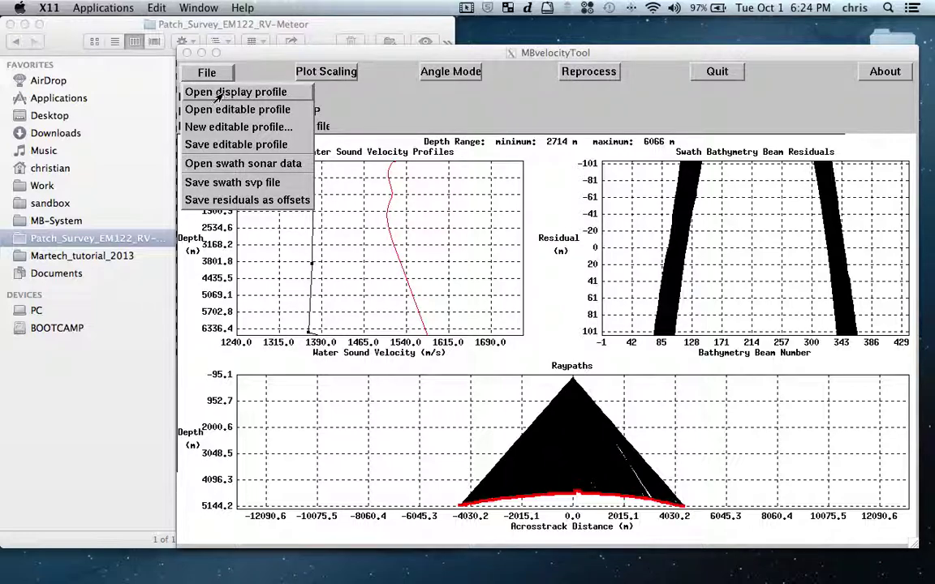
click(215, 93)
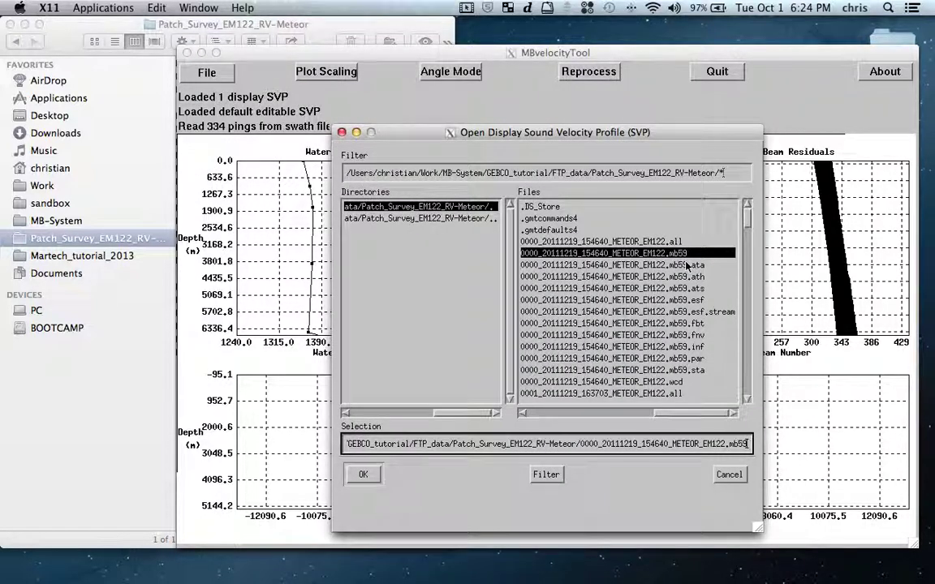
drag(746, 215, 746, 388)
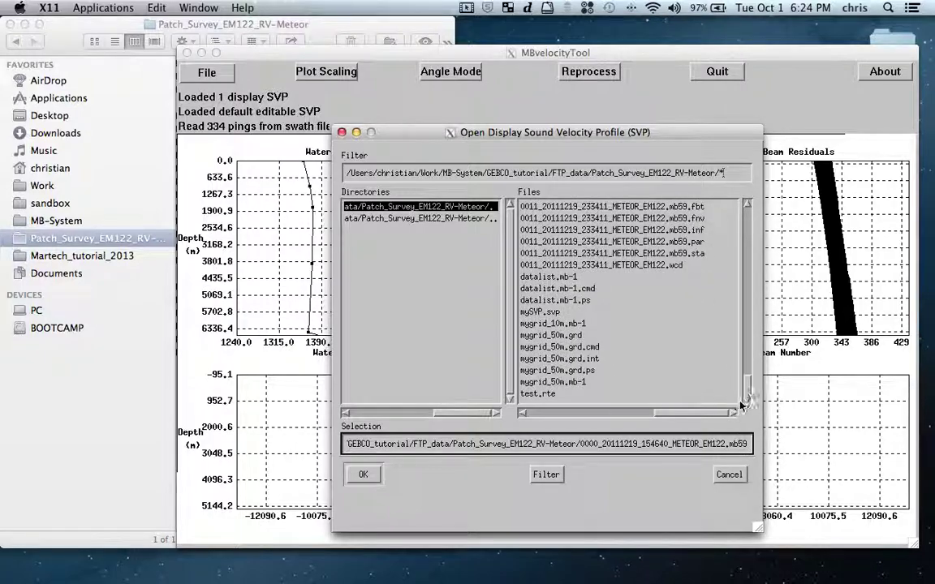
click(555, 312)
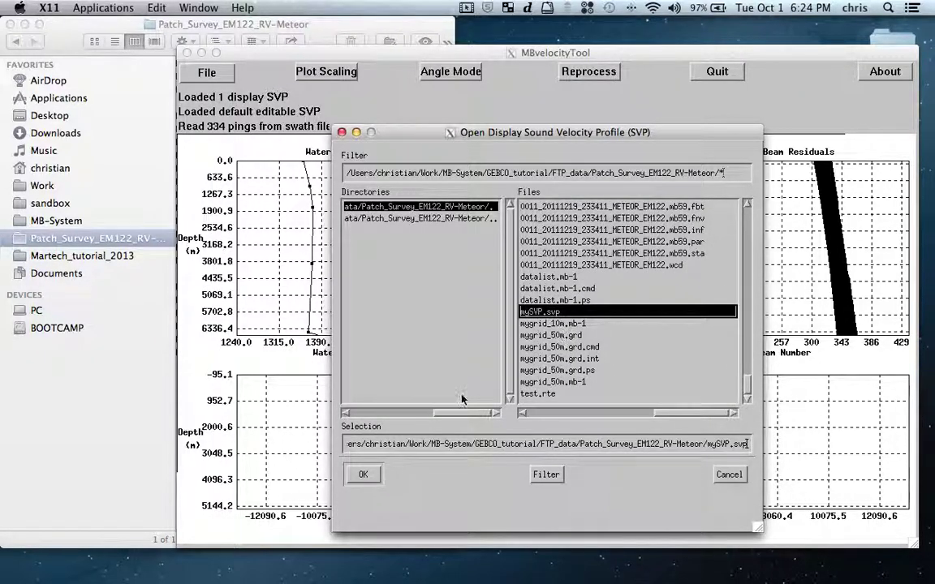
click(364, 475)
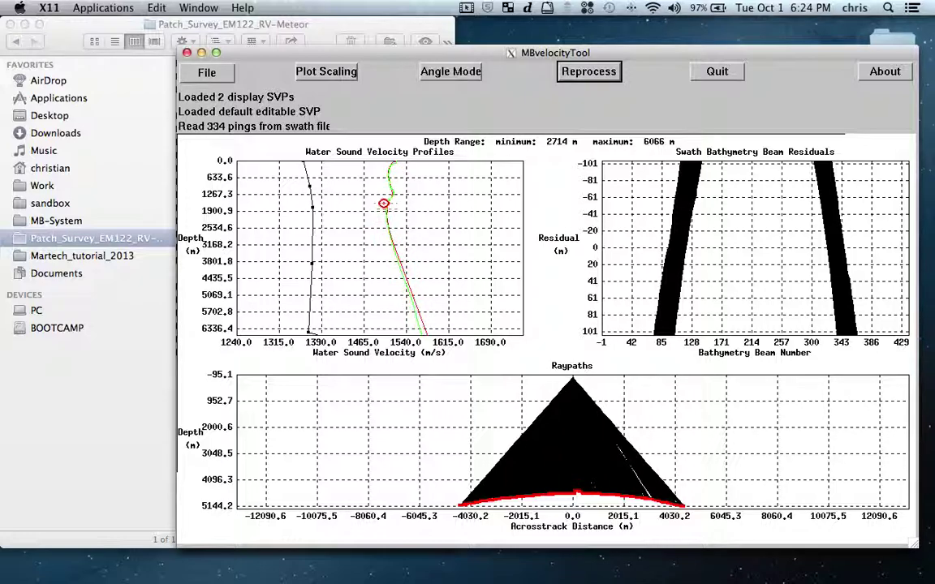
Snap the editable SVP nodes onto the green mySVP curve, reprocess, and open Plot Scaling.
mouse_move(392, 177)
mouse_down()
mouse_move(382, 250)
mouse_move(390, 176)
mouse_move(386, 220)
mouse_up()
drag(305, 161, 383, 168)
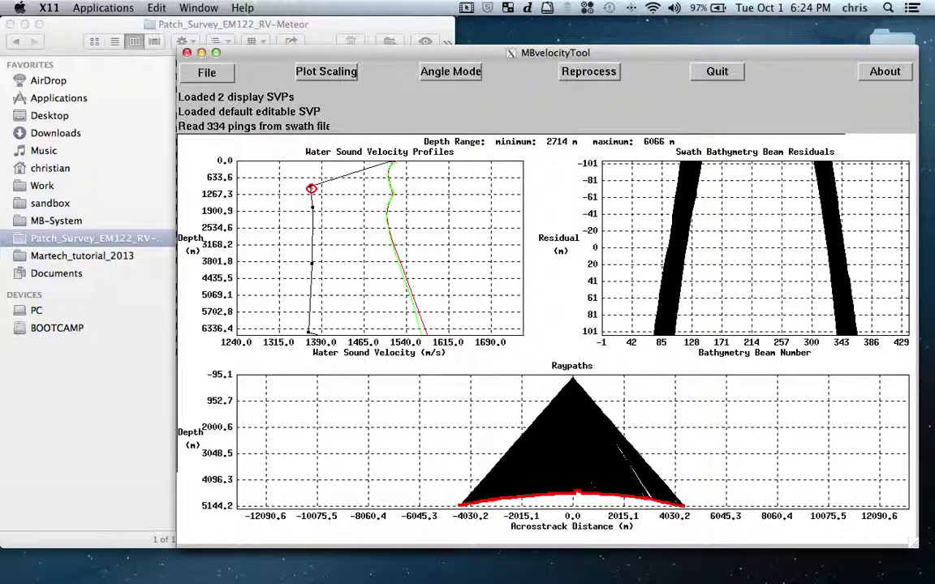
drag(309, 188, 387, 182)
drag(313, 210, 392, 210)
drag(313, 264, 375, 270)
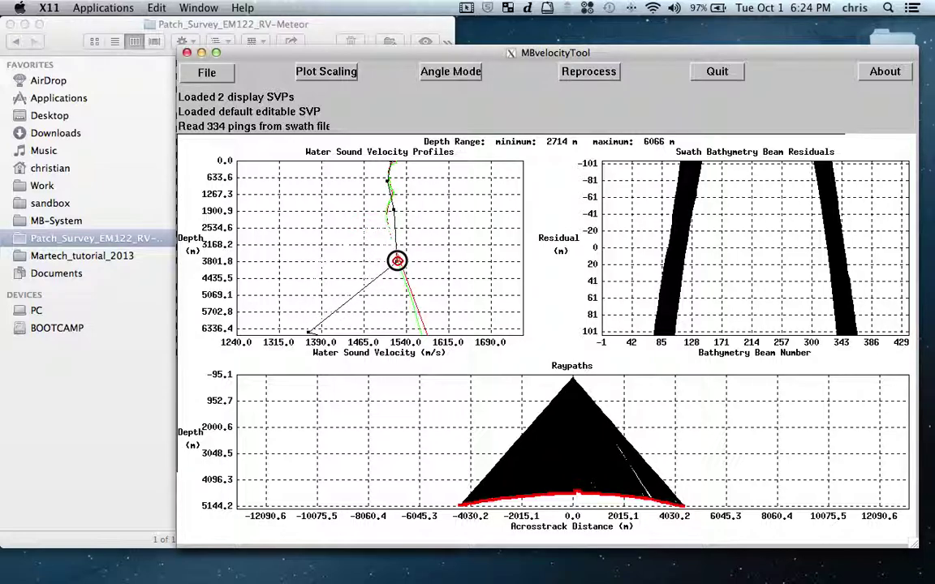
drag(311, 329, 417, 321)
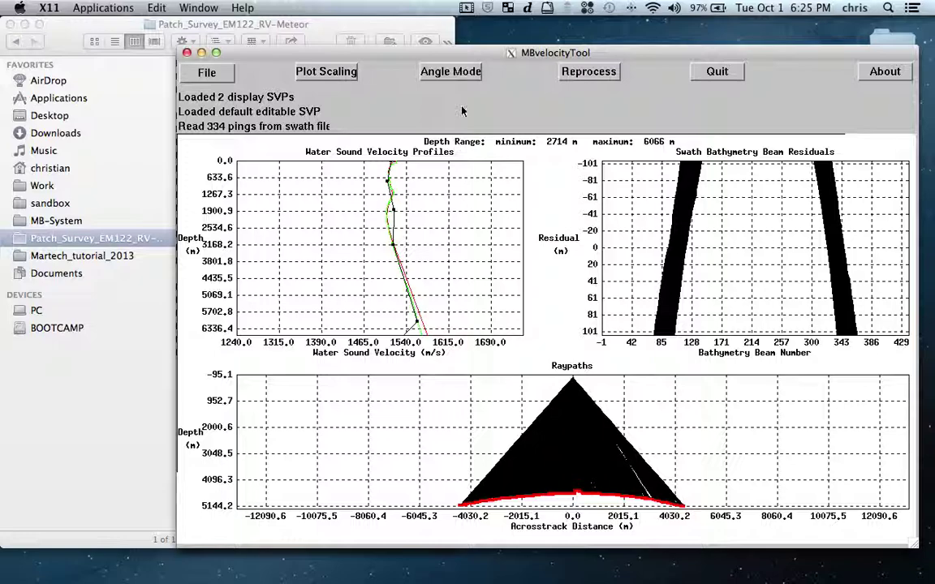
click(588, 71)
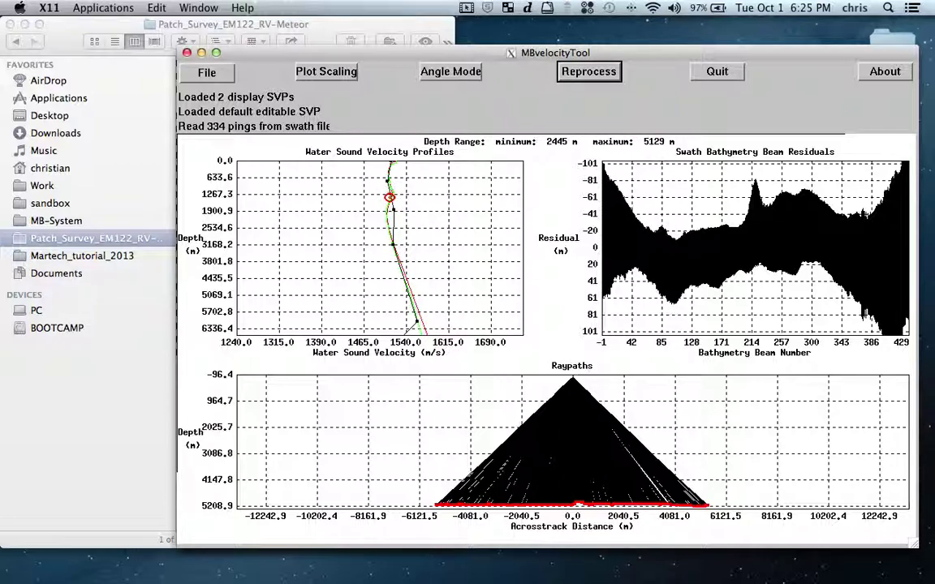
click(327, 72)
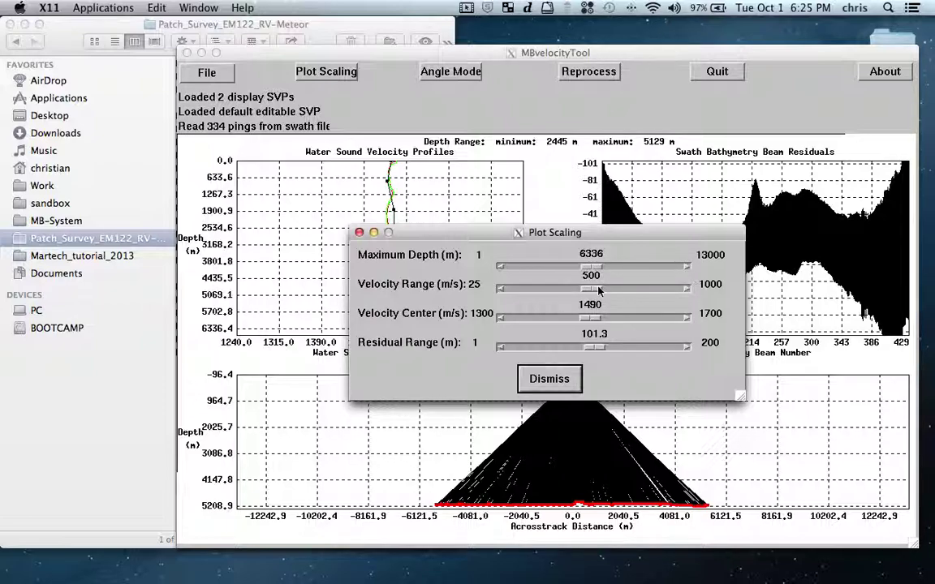
Narrow the velocity range to 394, move the dialog aside, centre at 1530 m/s and deepen the maximum depth.
drag(593, 289, 519, 289)
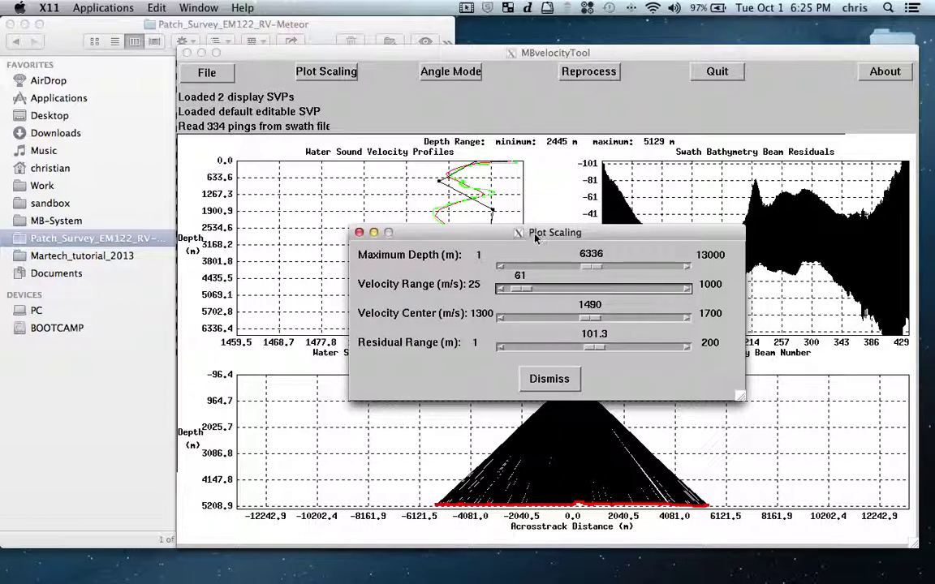
drag(568, 233, 718, 372)
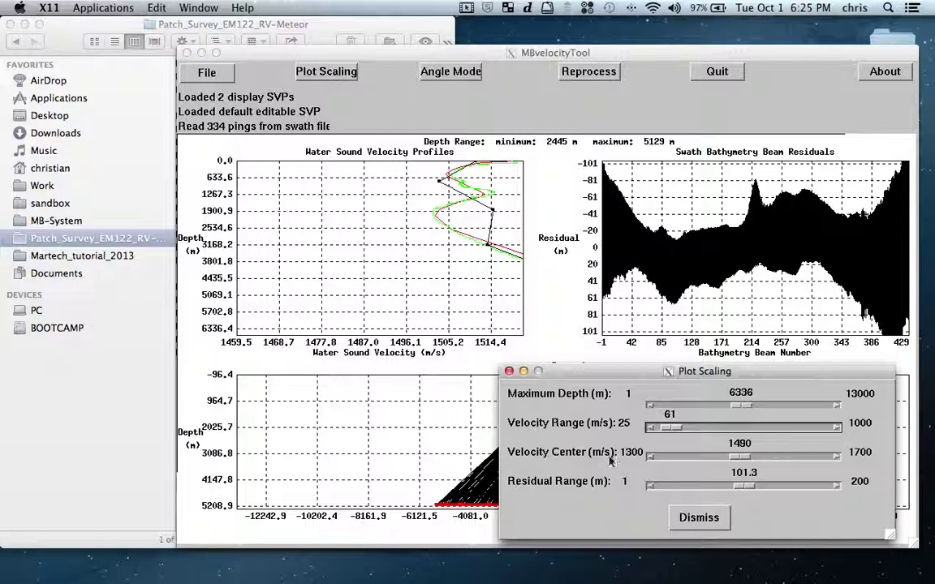
mouse_move(740, 461)
mouse_down()
mouse_move(731, 459)
mouse_move(751, 459)
mouse_up()
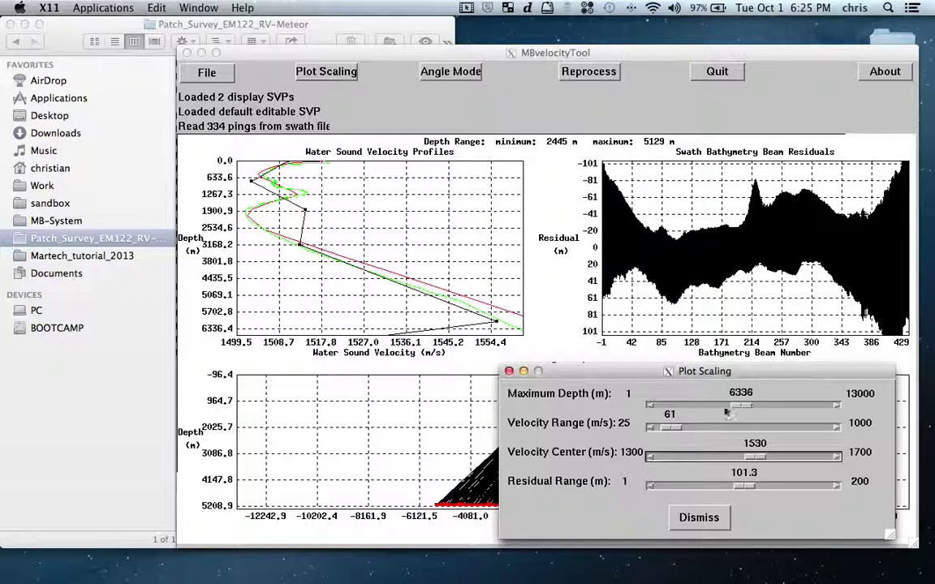
drag(740, 405, 789, 411)
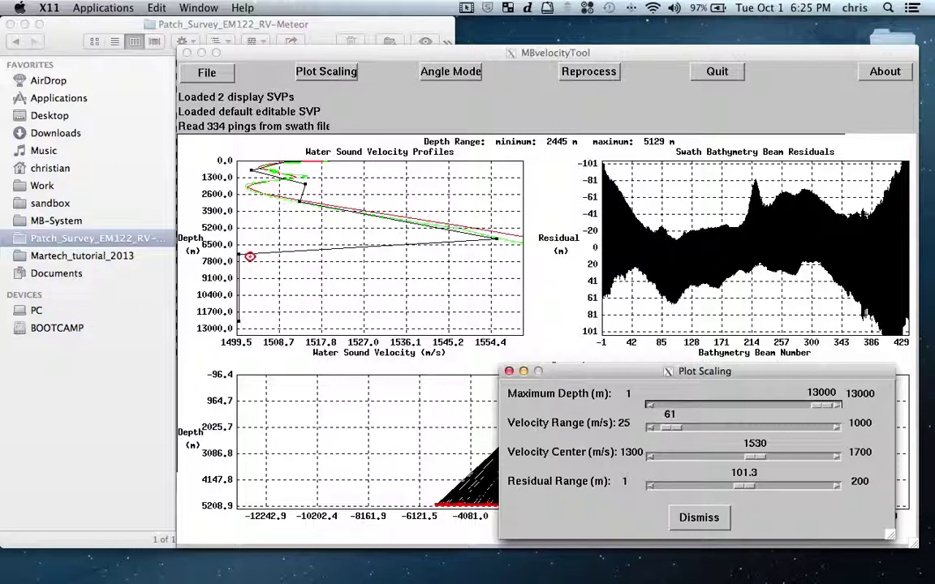
Move the deep nodes near 7000 m and 13000 m to follow the other profiles, adjusting velocity range.
click(239, 254)
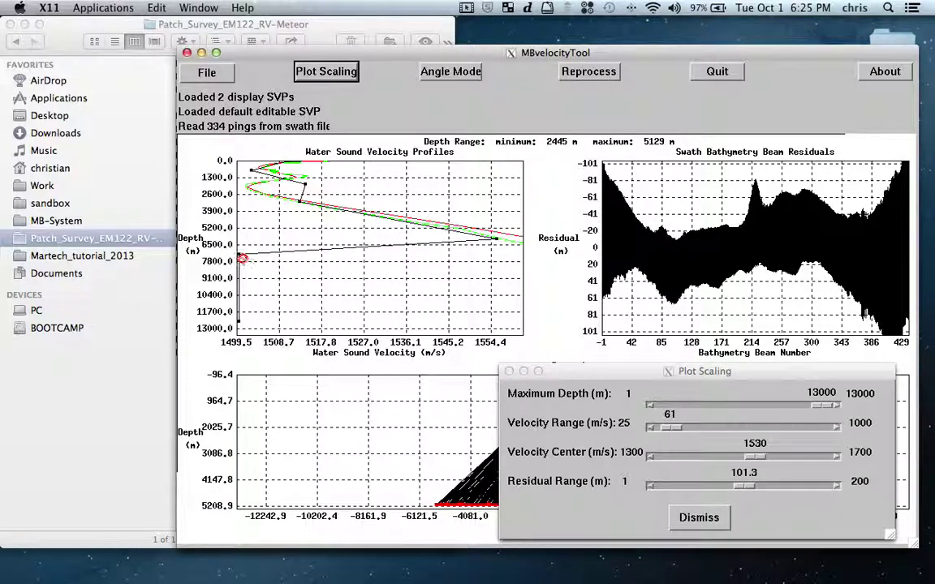
drag(240, 255, 521, 242)
drag(240, 322, 518, 292)
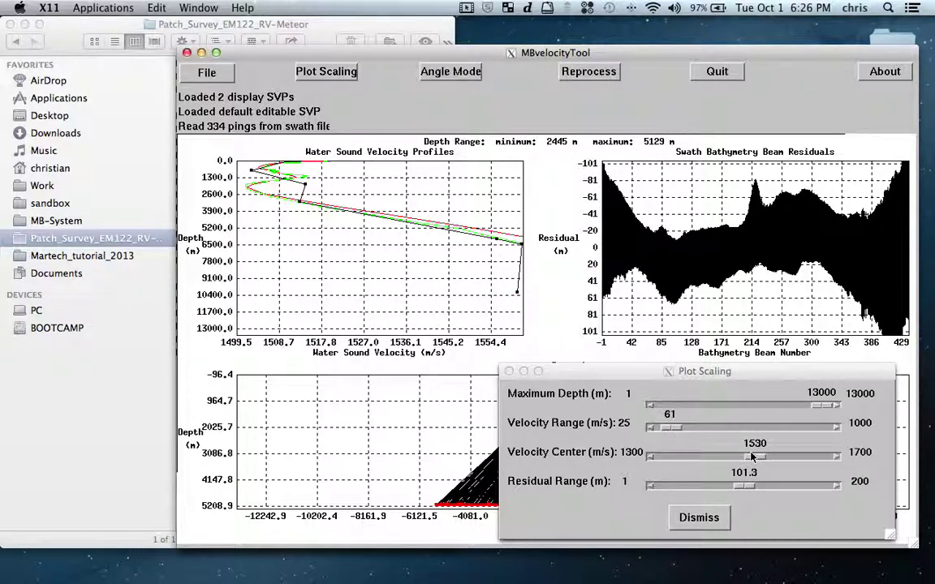
click(672, 435)
drag(671, 431, 715, 428)
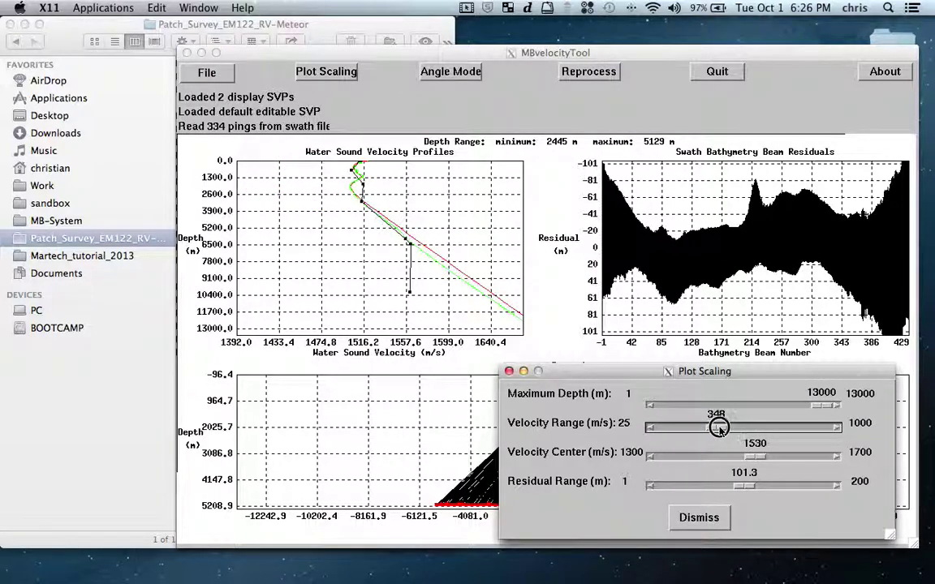
click(403, 292)
drag(403, 291, 491, 321)
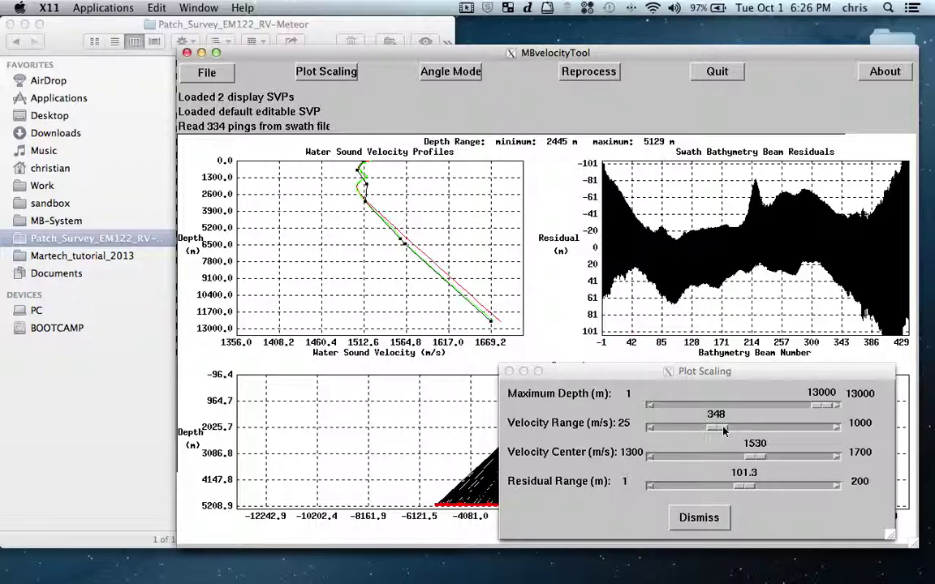
drag(715, 426, 678, 430)
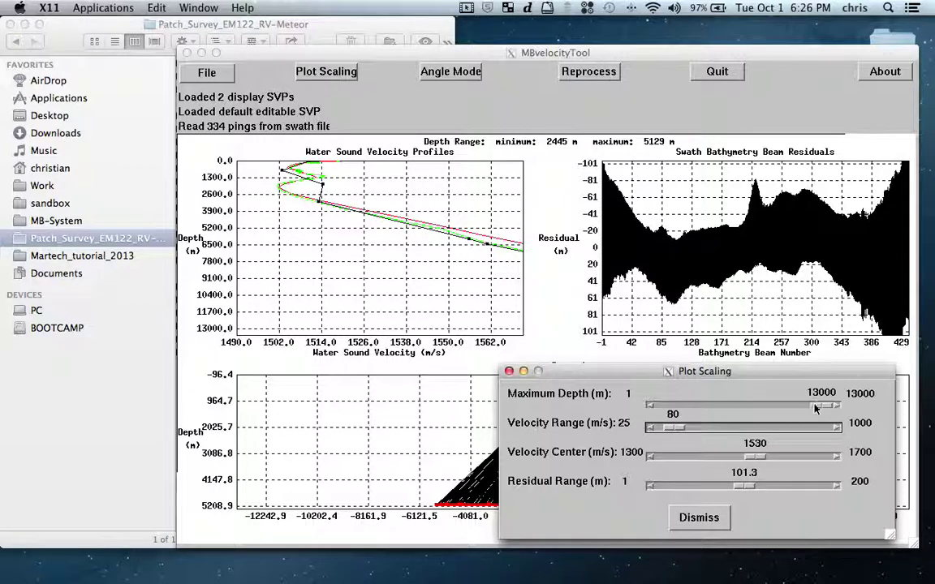
Reduce the maximum plotted depth to 6683 m and reshape the editable profile near 668 m.
drag(821, 404, 738, 409)
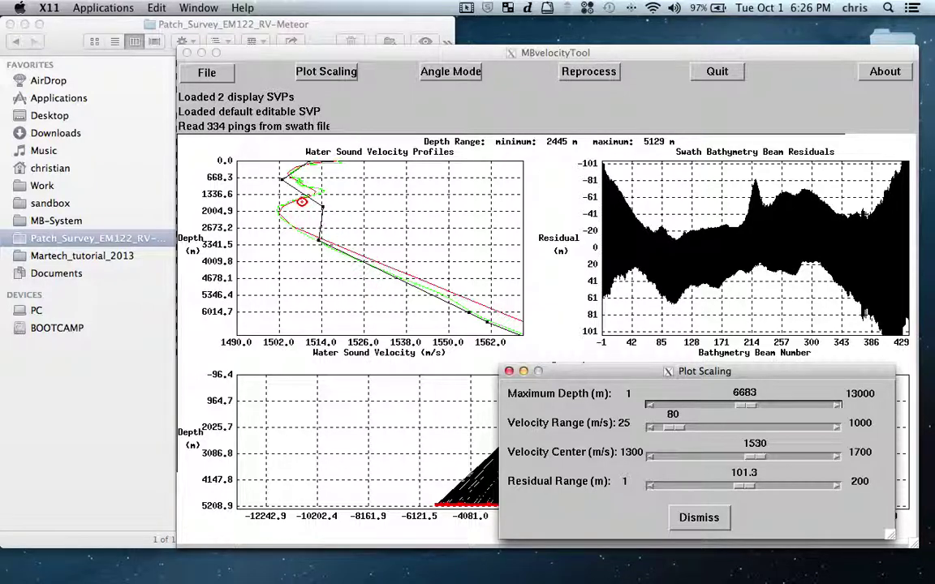
drag(299, 175, 317, 208)
click(591, 75)
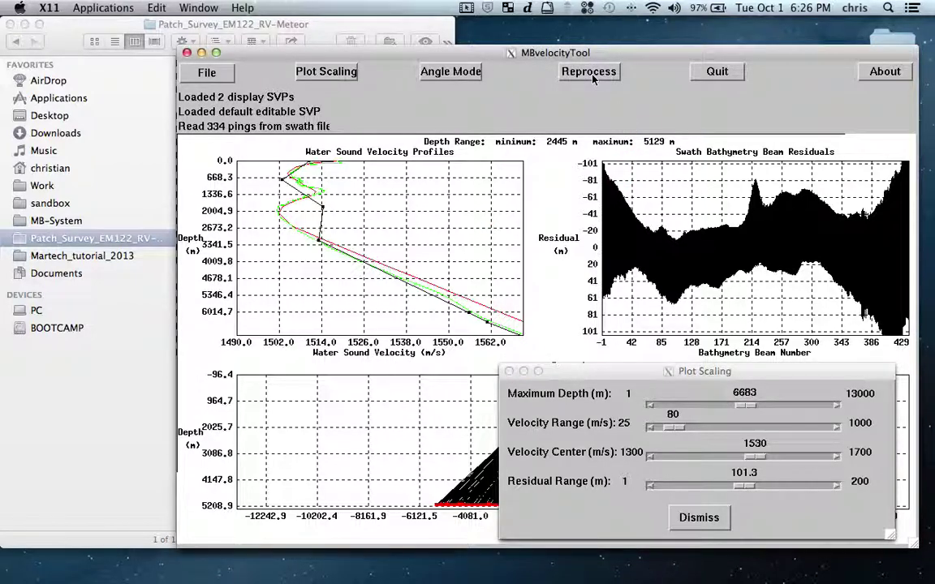
Dismiss Plot Scaling, move the top SVP node to about 1522 m/s and adjust the node near 668 m.
click(692, 527)
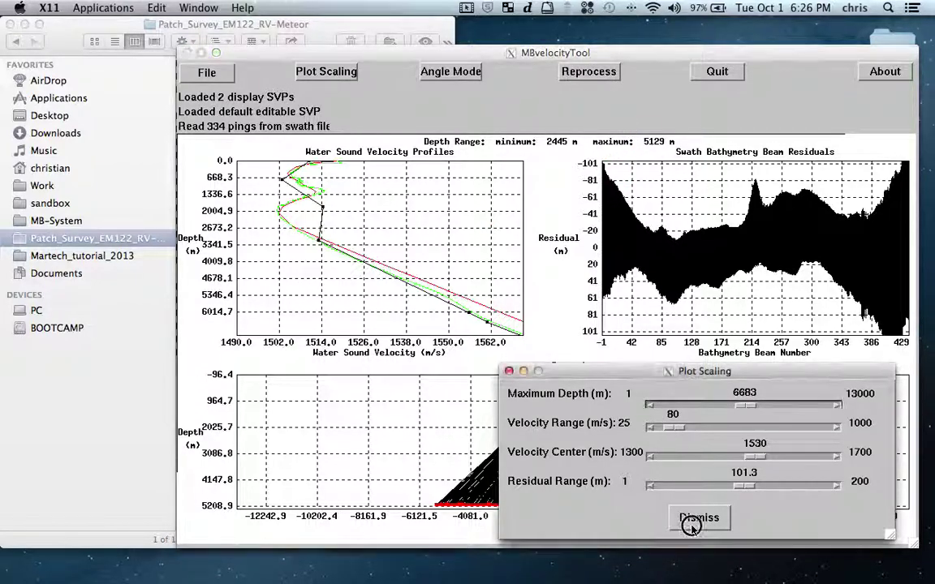
click(696, 519)
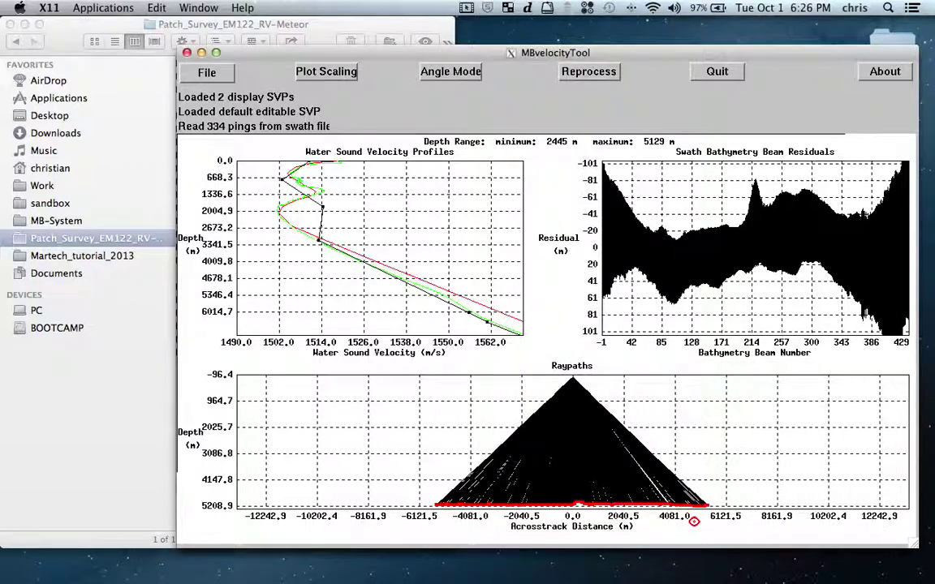
drag(310, 162, 339, 163)
mouse_move(282, 178)
mouse_down()
mouse_move(292, 161)
mouse_move(314, 164)
mouse_move(291, 153)
mouse_move(294, 173)
mouse_move(300, 169)
mouse_up()
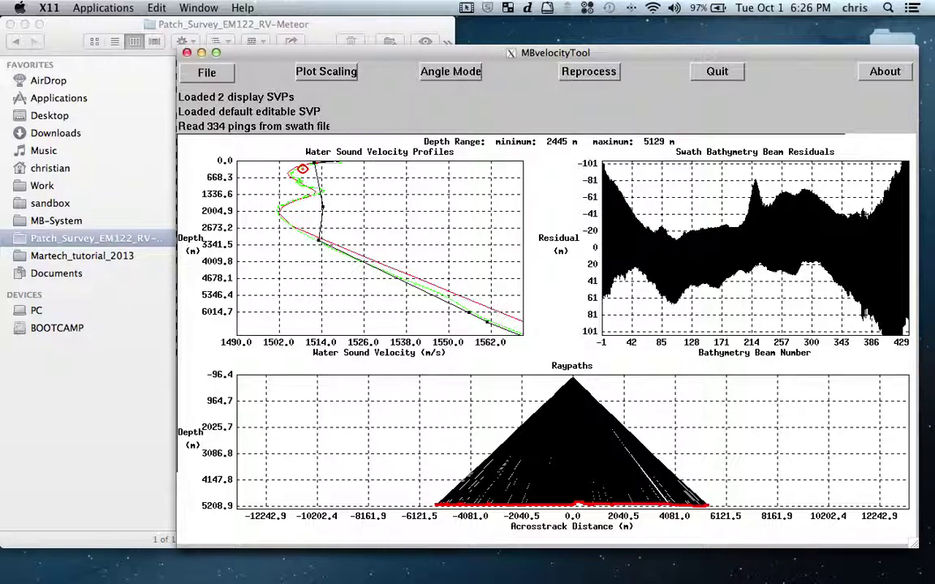
Drag the editable SVP nodes between 668 m and 5346 m onto the green curve, bending near 4009–5346 m.
drag(302, 169, 321, 193)
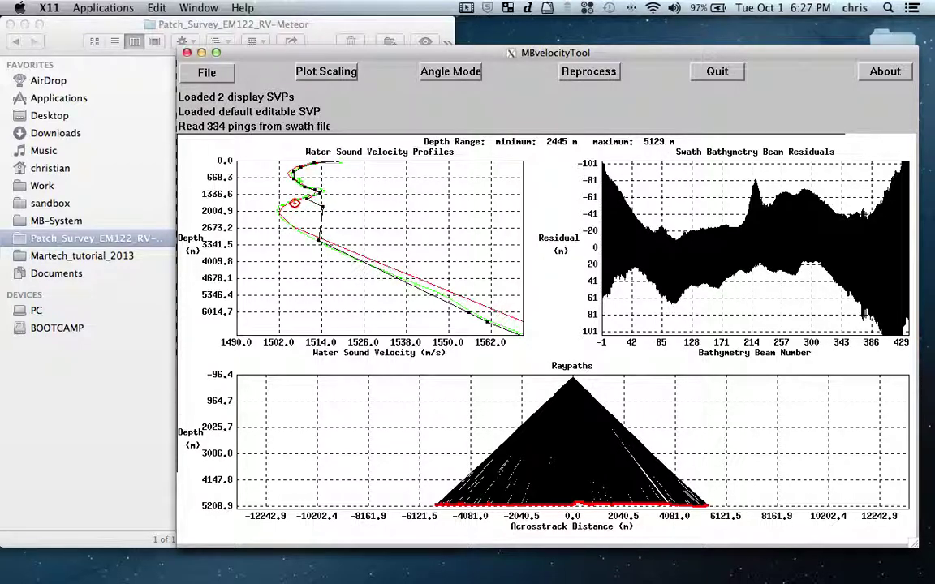
drag(295, 205, 281, 217)
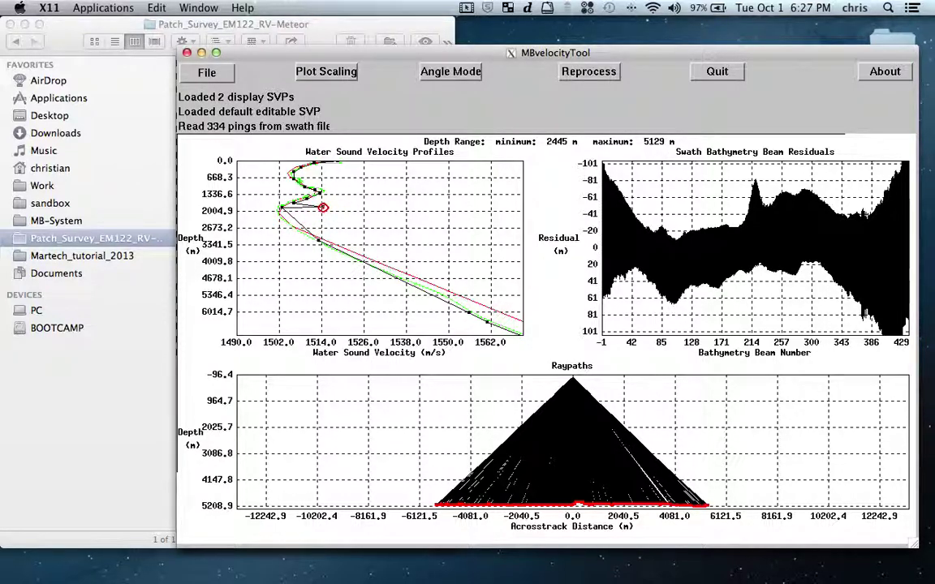
drag(322, 208, 279, 208)
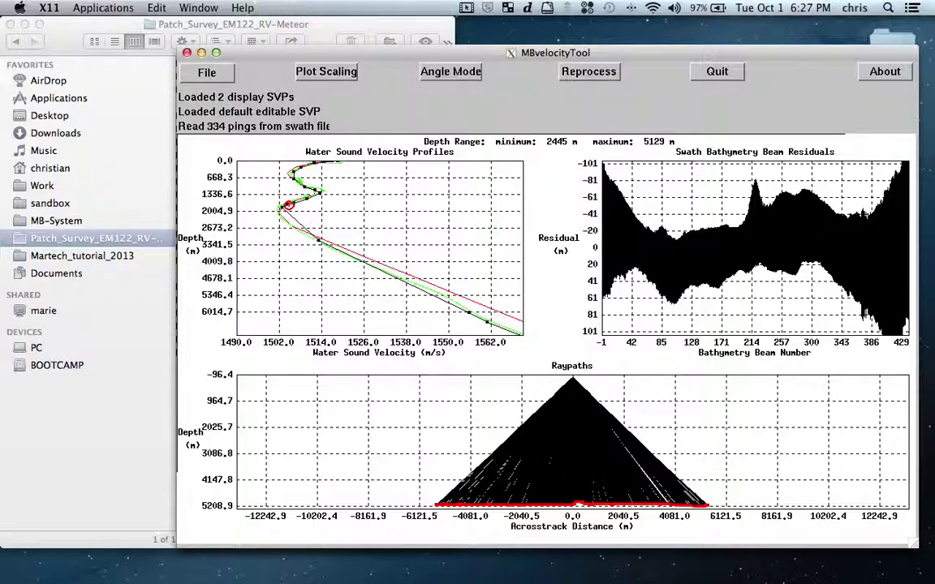
drag(288, 206, 278, 210)
drag(318, 240, 280, 215)
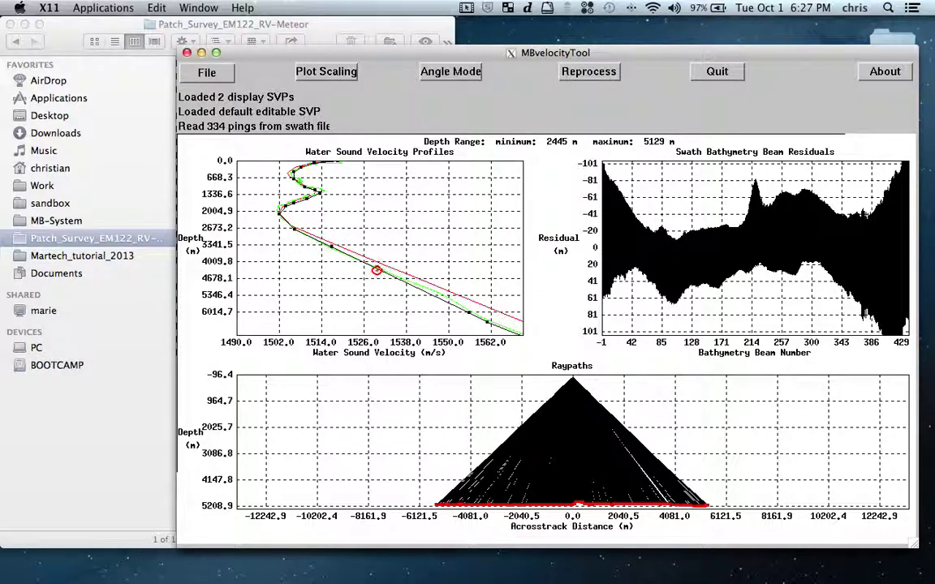
mouse_move(377, 269)
mouse_down()
mouse_move(409, 268)
mouse_move(399, 264)
mouse_move(423, 296)
mouse_move(376, 270)
mouse_up()
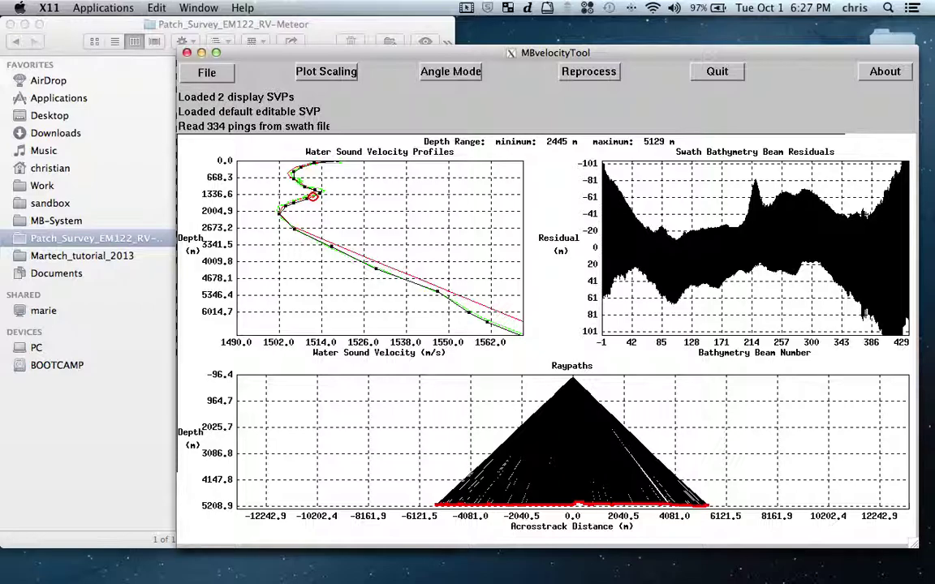
Reprocess with the fitted profile, giving a 2457–5134 m depth range and residuals mostly within ±101 m.
click(590, 75)
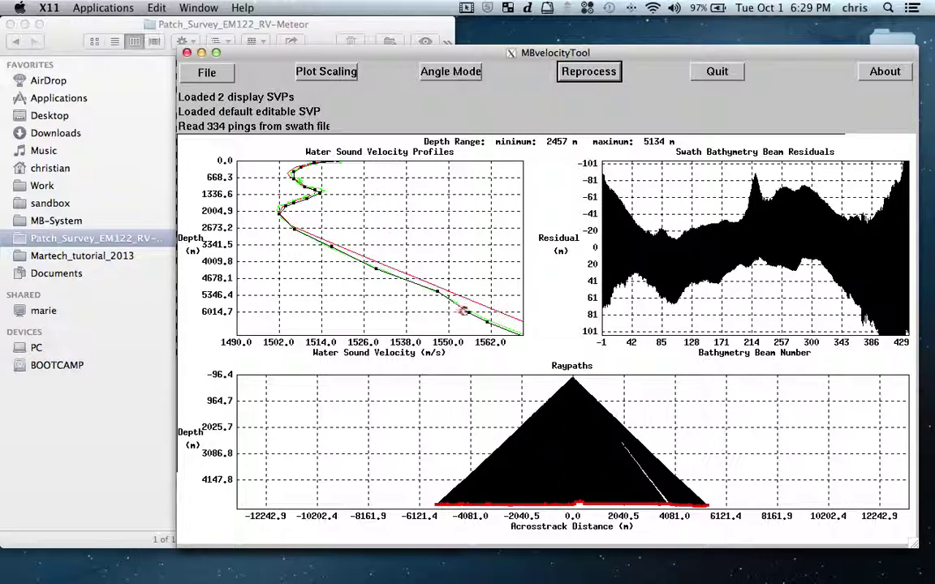
Save the editable profile as mySVP2.svp by inserting 2 before the .svp extension.
click(209, 73)
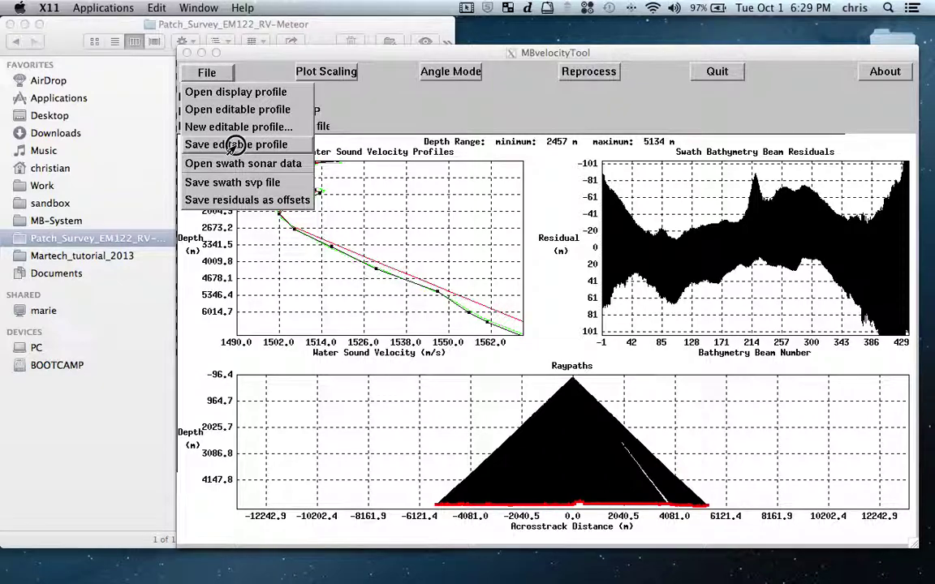
click(235, 144)
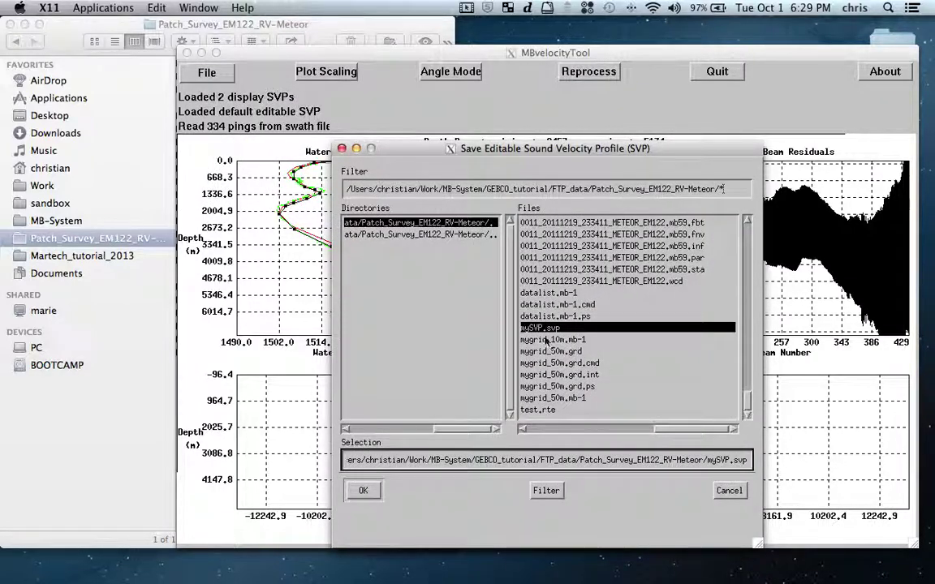
click(730, 461)
text(2)
click(363, 490)
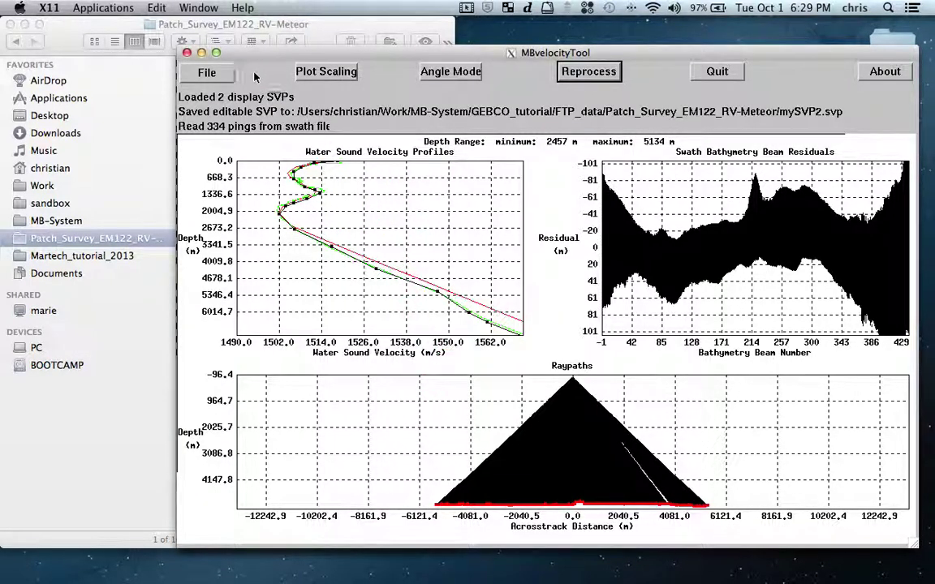
click(206, 72)
Load a saved profile file as the editable SVP.
click(182, 185)
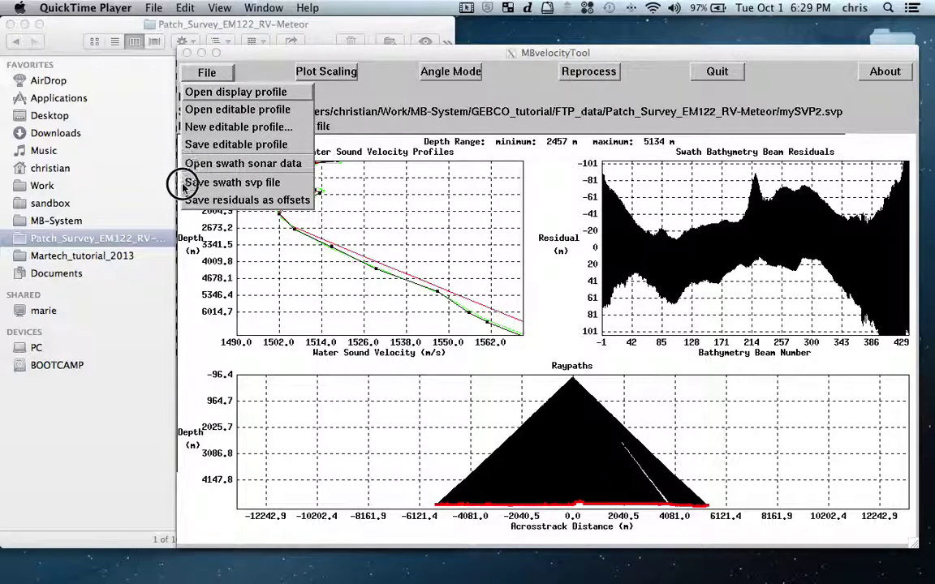
click(248, 112)
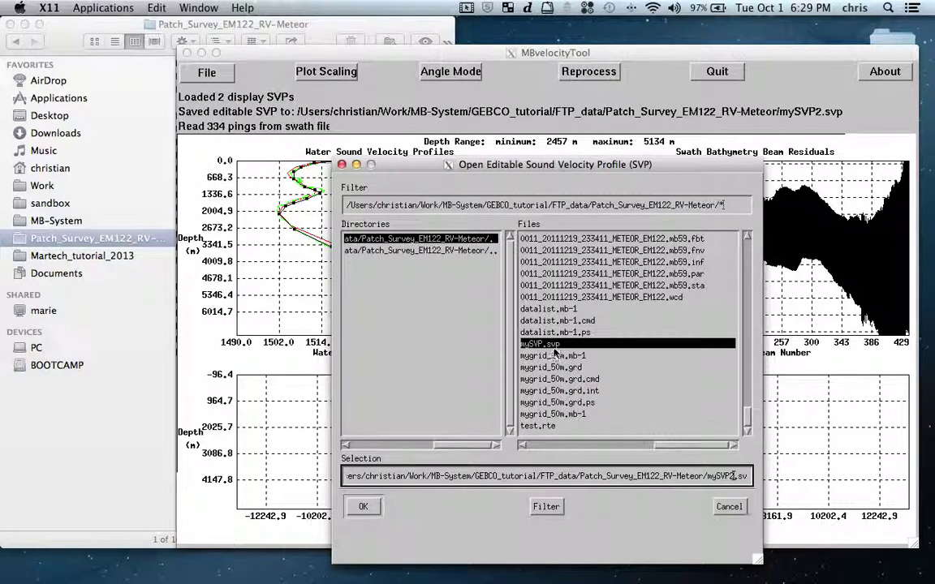
click(363, 506)
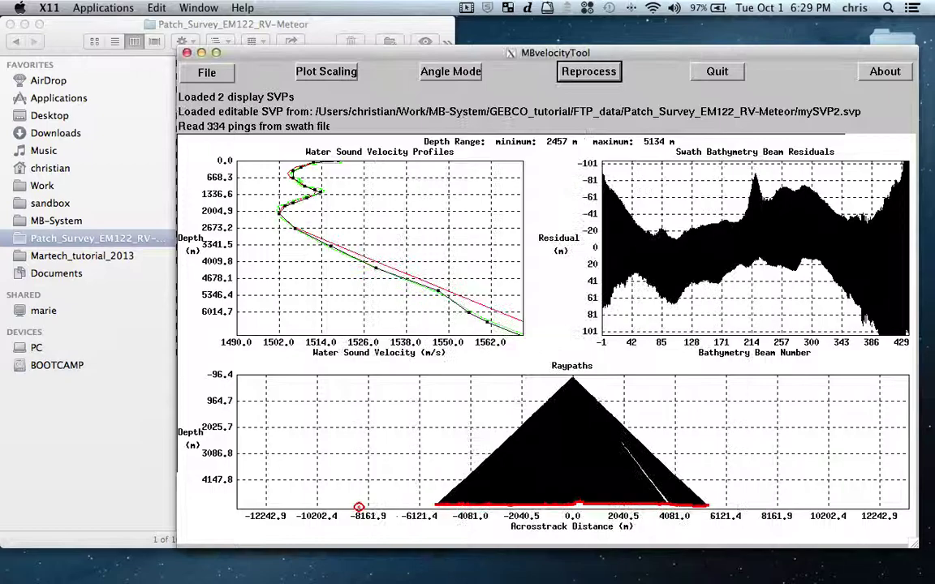
Browse the editable-profile file chooser, dismiss it, and bring it up again.
click(199, 75)
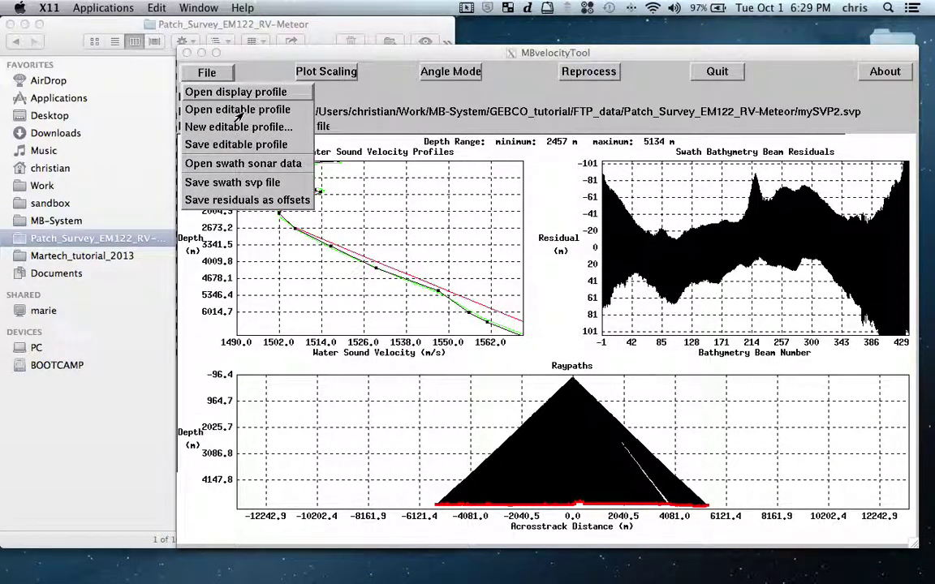
click(216, 109)
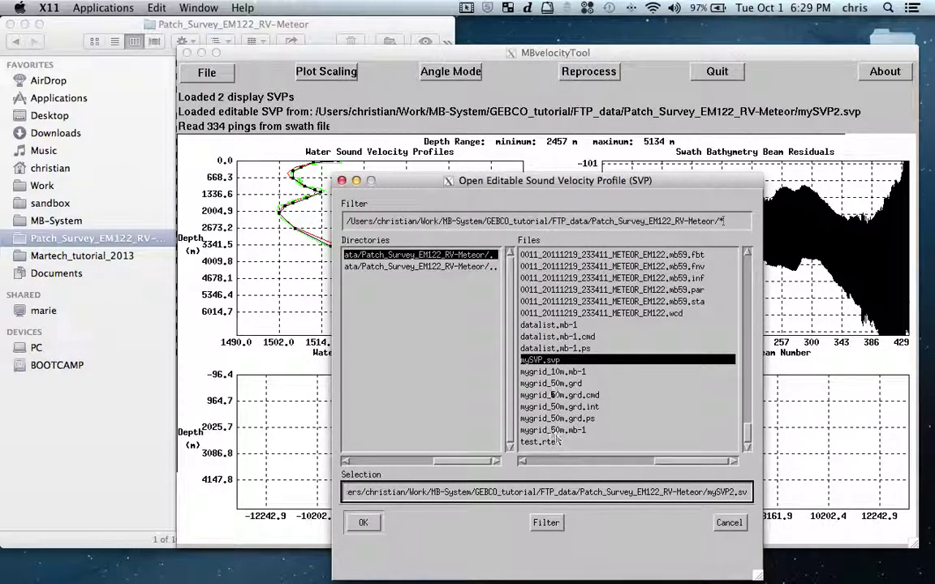
scroll(747, 431, up, 2)
scroll(747, 432, down, 2)
click(725, 523)
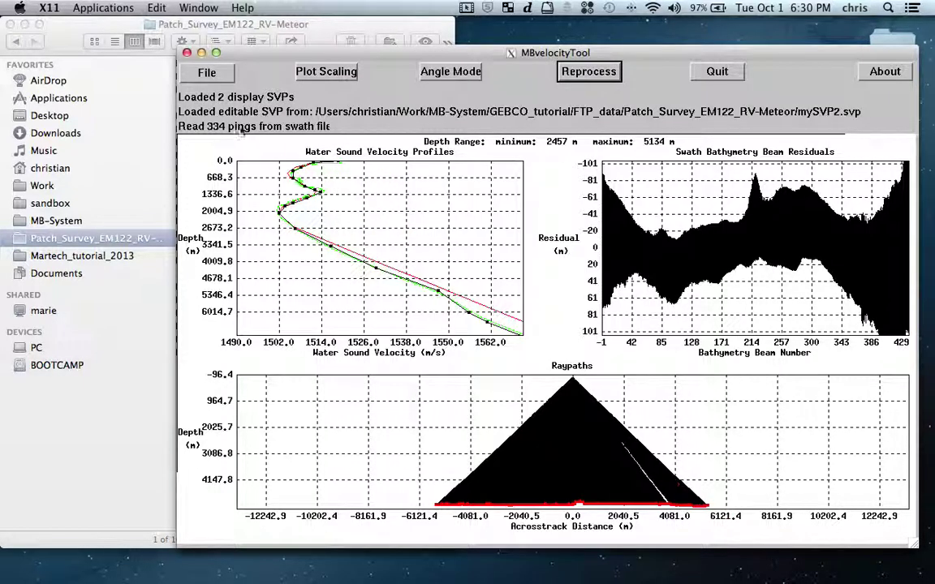
click(190, 77)
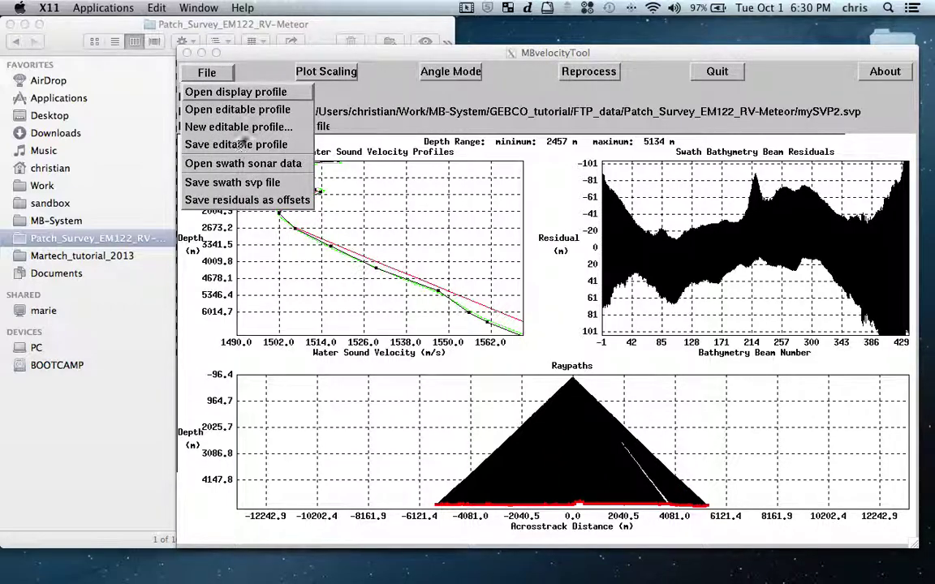
click(220, 109)
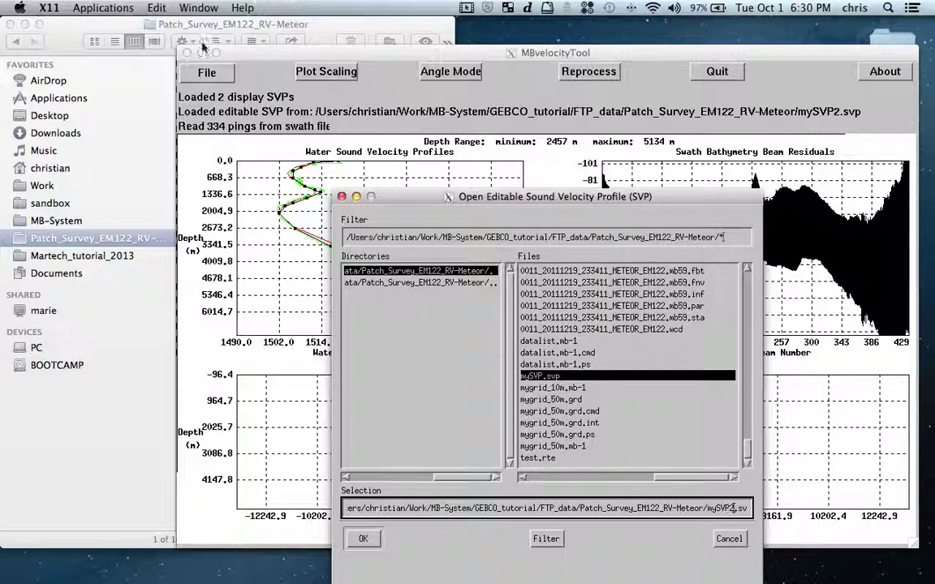
Open mySVP.svp in TextWrangler, verify 'Number of SVP Points: 509', and close it.
click(171, 22)
scroll(248, 471, left, 5)
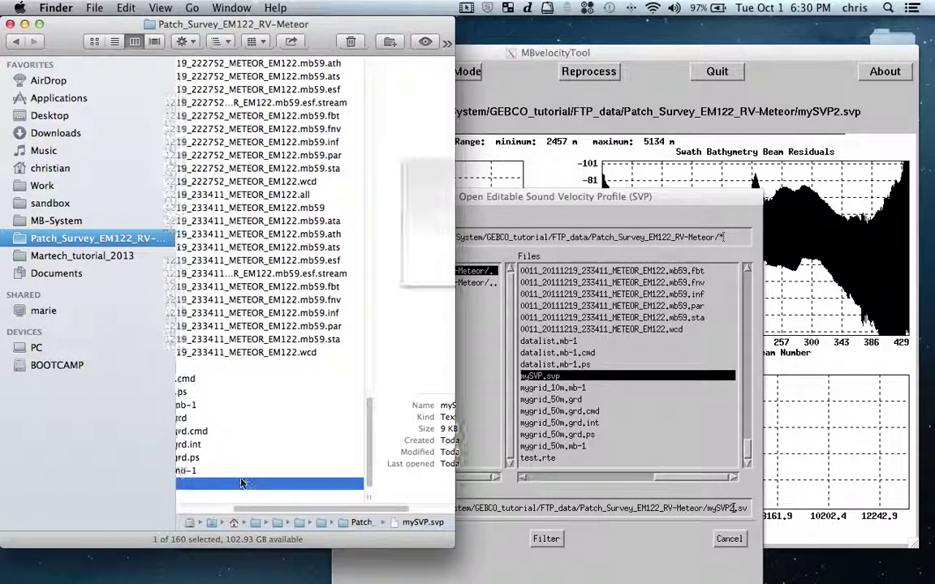
scroll(188, 490, left, 3)
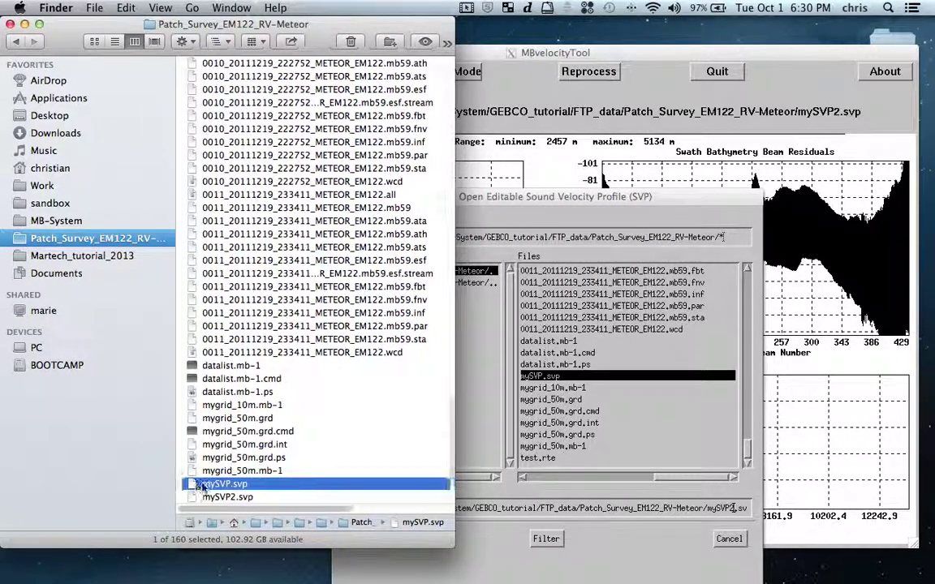
double_click(227, 489)
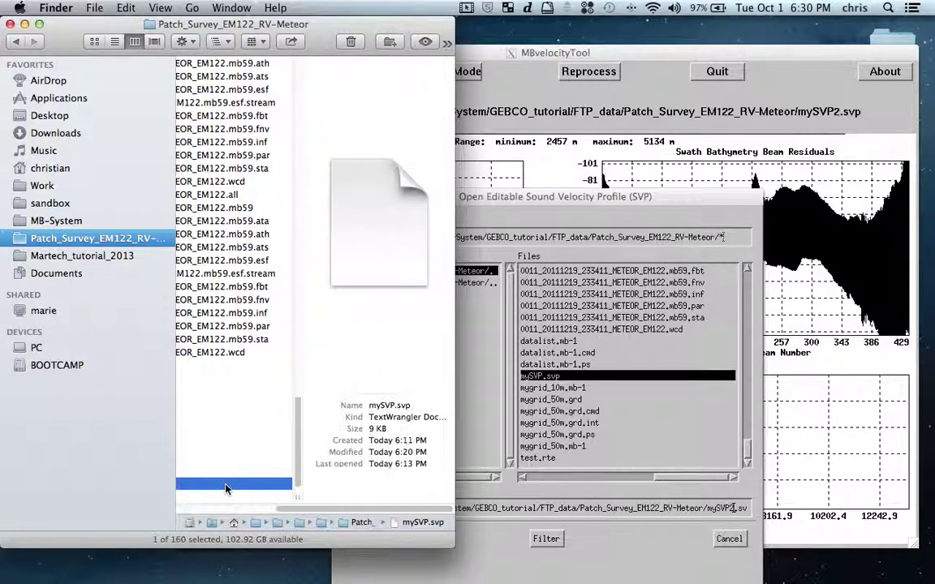
scroll(463, 260, down, 15)
scroll(464, 261, down, 15)
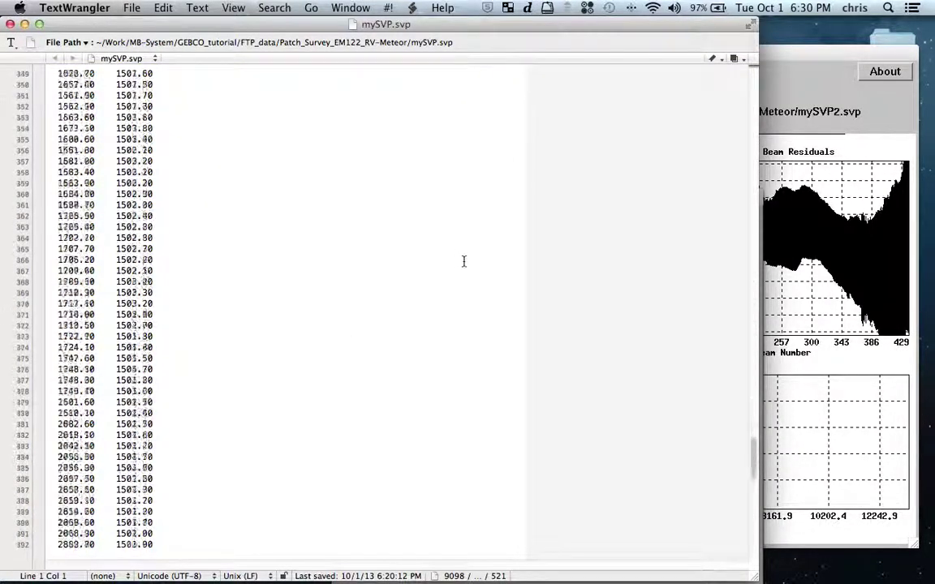
scroll(463, 260, up, 20)
drag(211, 161, 189, 162)
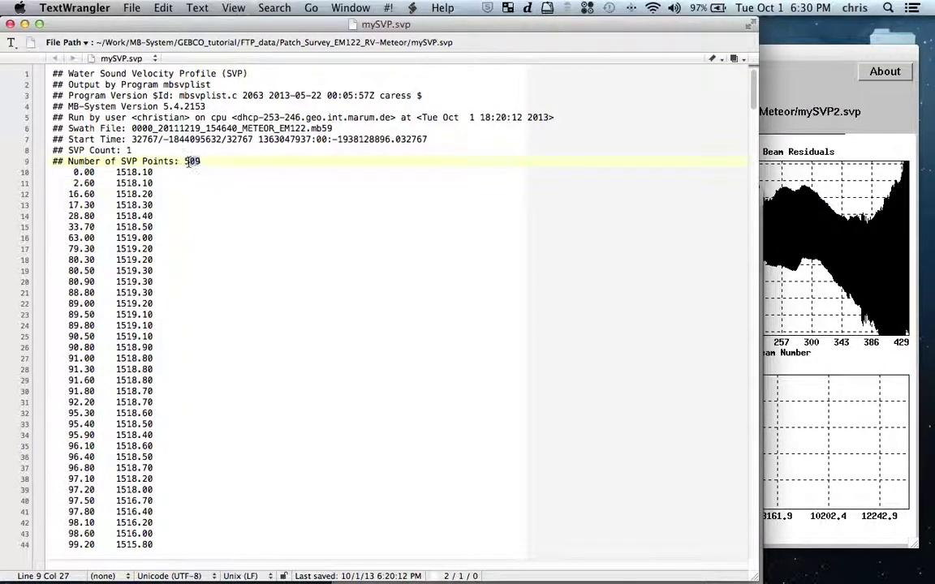
click(10, 24)
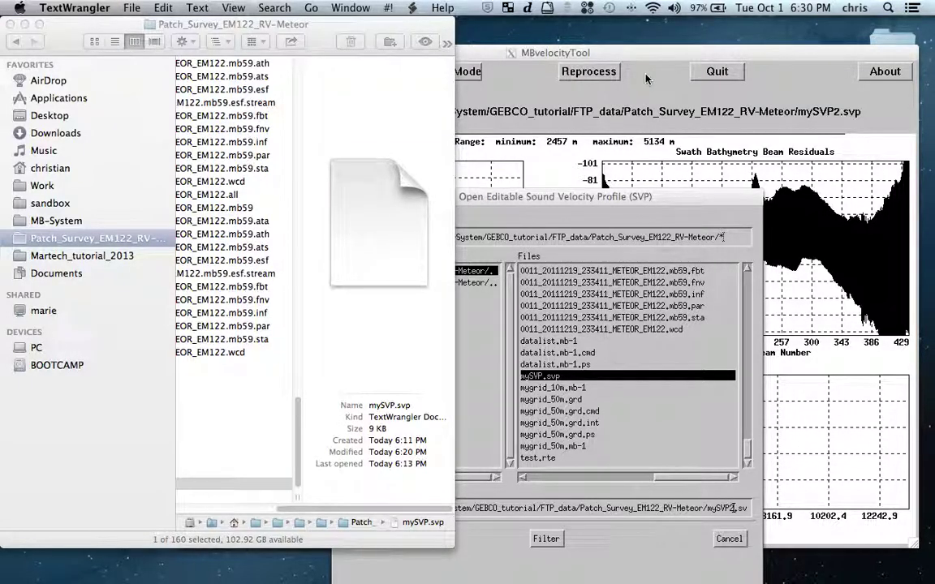
Cancel the file chooser, quit MBvelocityTool, and rerun mbvelocitytool from Terminal.
click(584, 73)
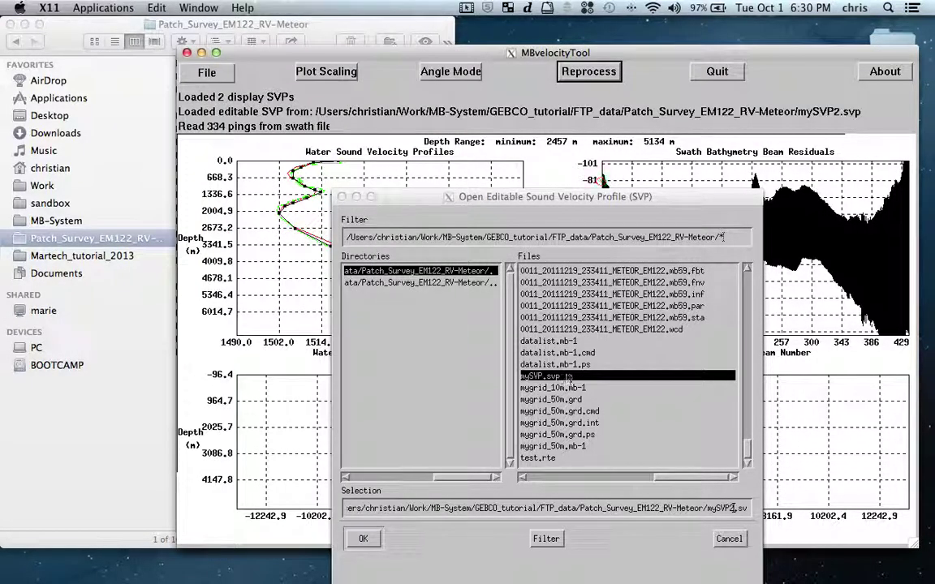
click(728, 539)
click(714, 73)
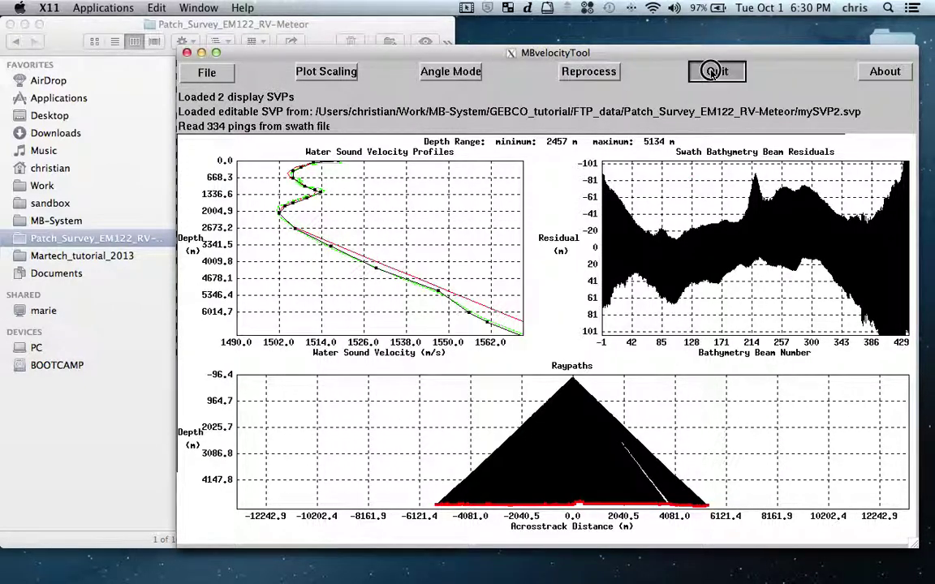
drag(559, 359, 235, 301)
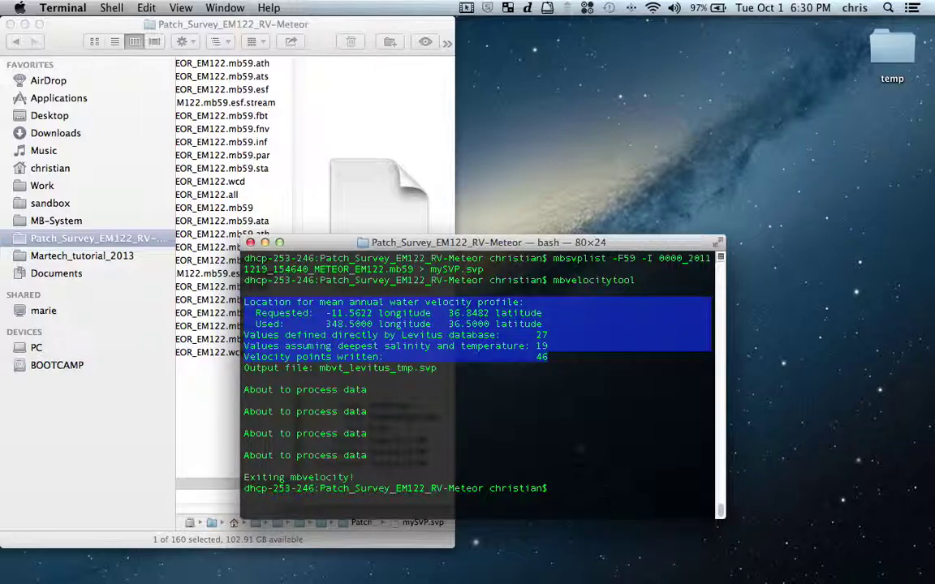
click(609, 492)
key(Up)
key(Return)
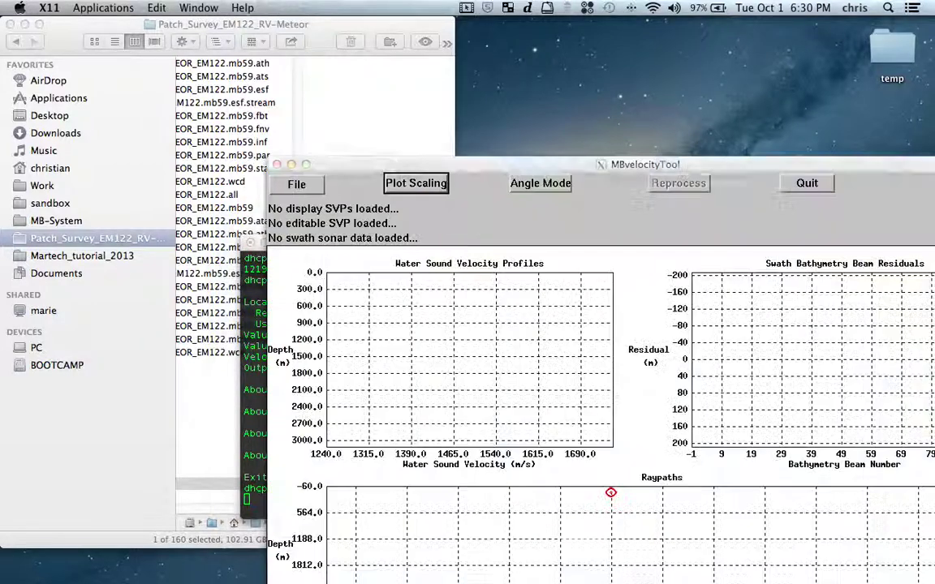
Load the 0000_20111219_154640_METEOR_EM122.mb59 swath file, showing its 334 pings.
drag(812, 161, 669, 46)
click(162, 70)
click(163, 158)
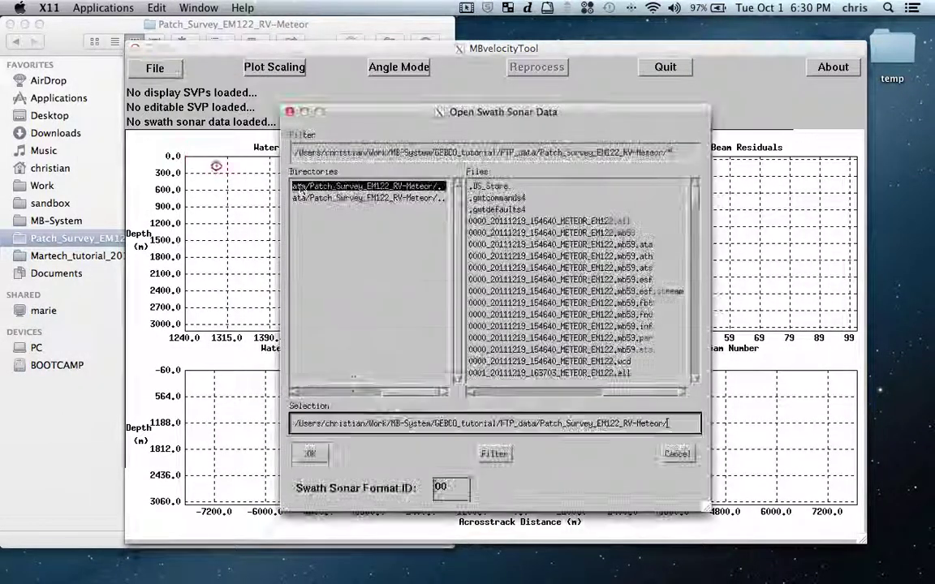
click(552, 233)
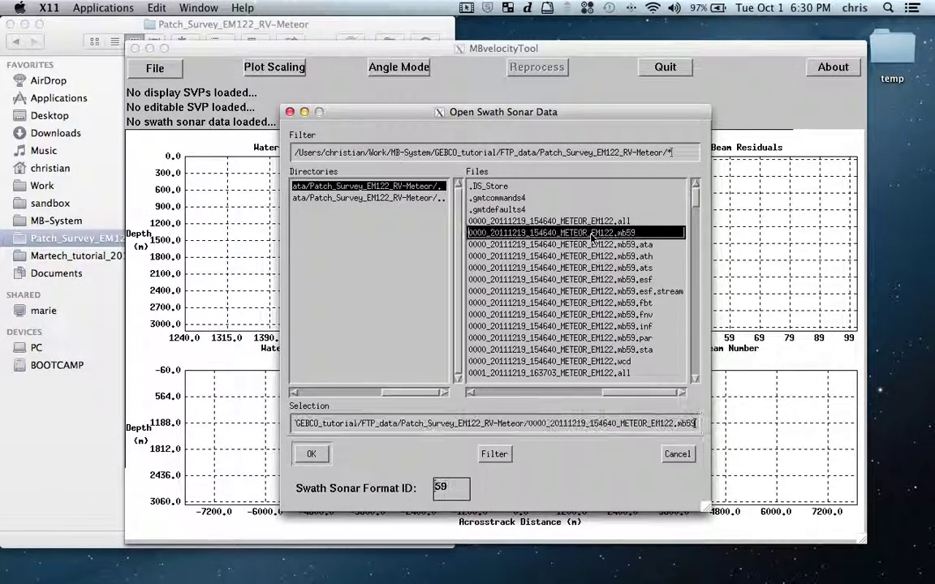
click(312, 455)
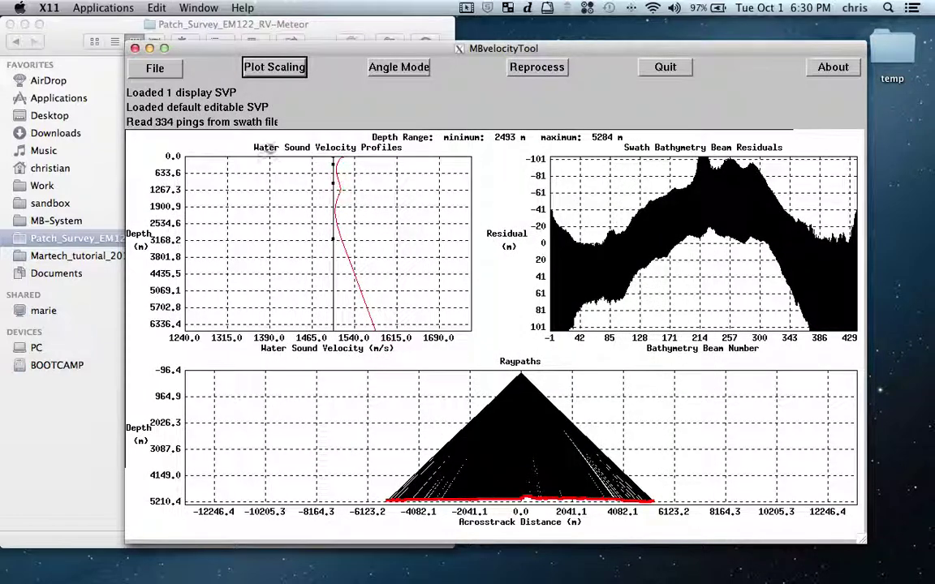
Select mySVP.svp from the Files list as the editable sound velocity profile.
click(159, 68)
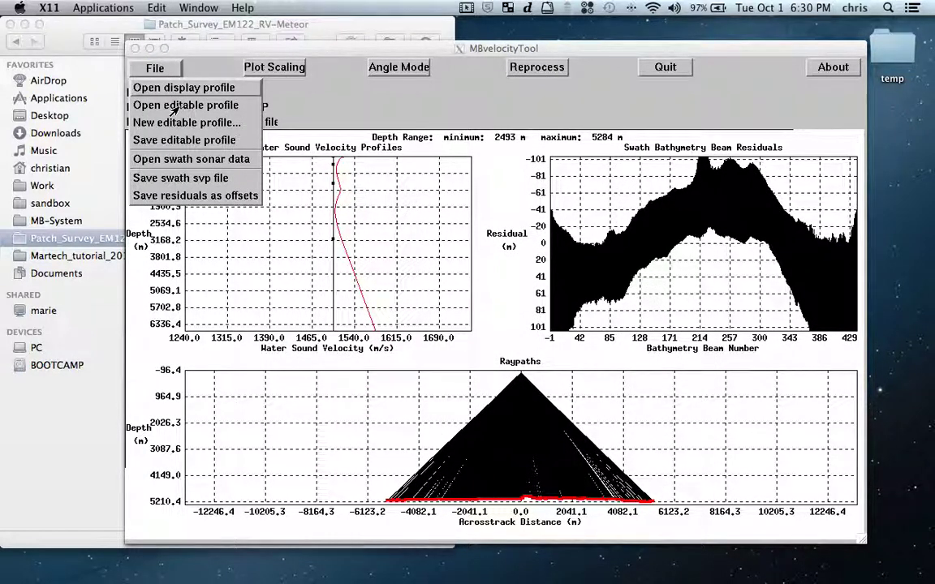
click(173, 108)
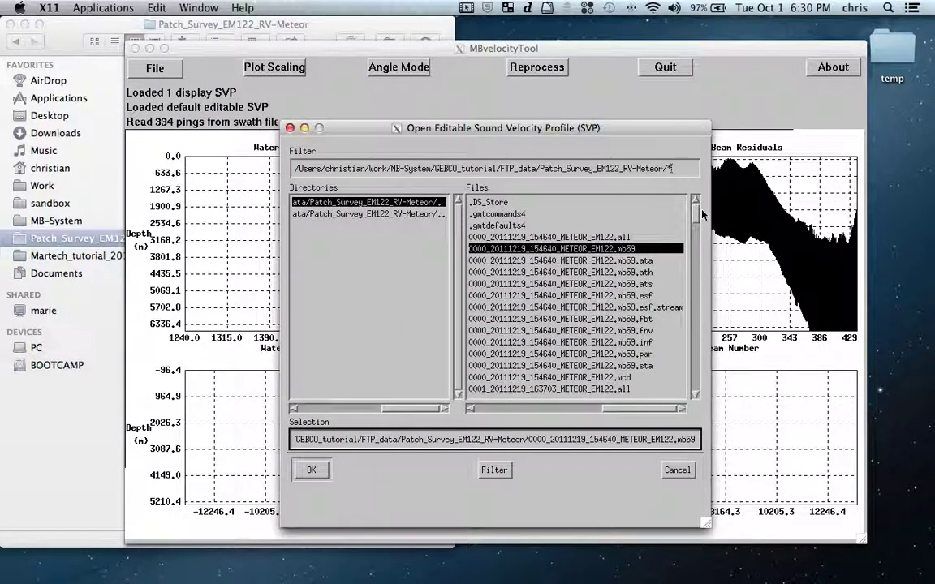
drag(695, 213, 730, 401)
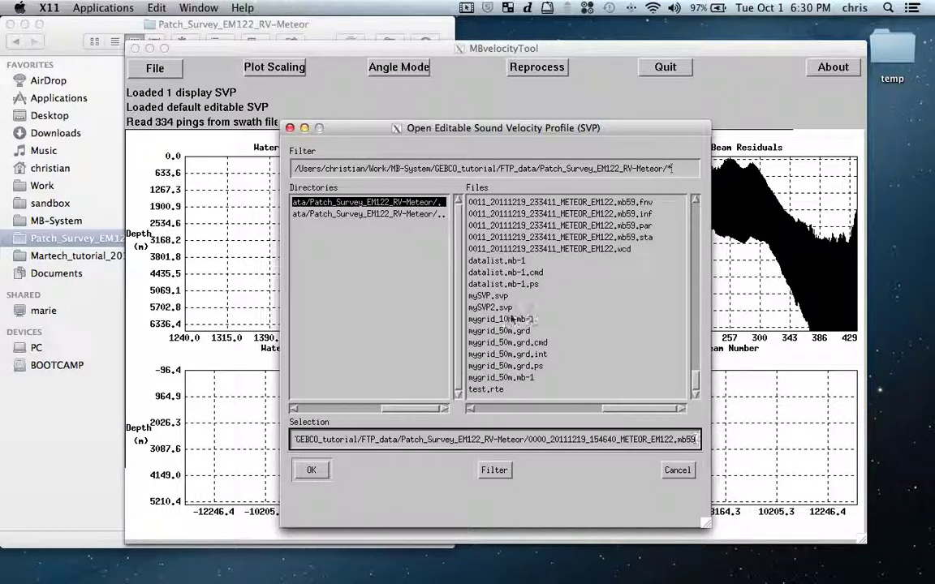
click(488, 295)
click(310, 469)
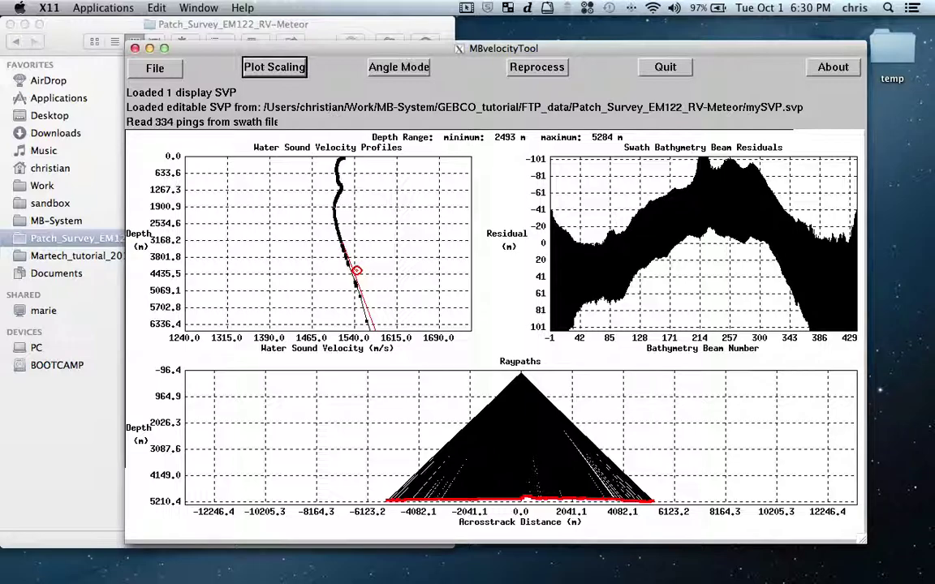
click(513, 66)
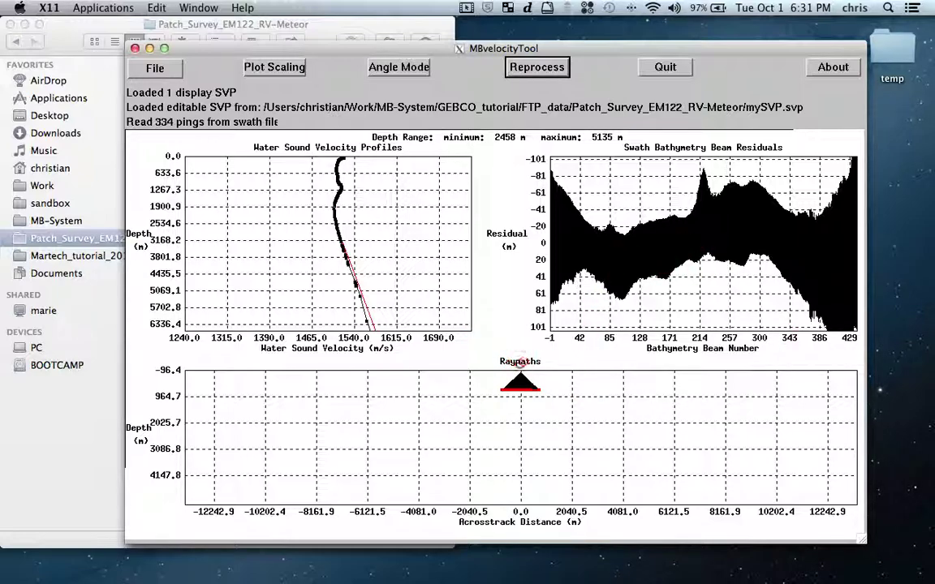
Quit MBvelocityTool and return to Terminal showing 'Exiting mbvelocity!'.
click(655, 68)
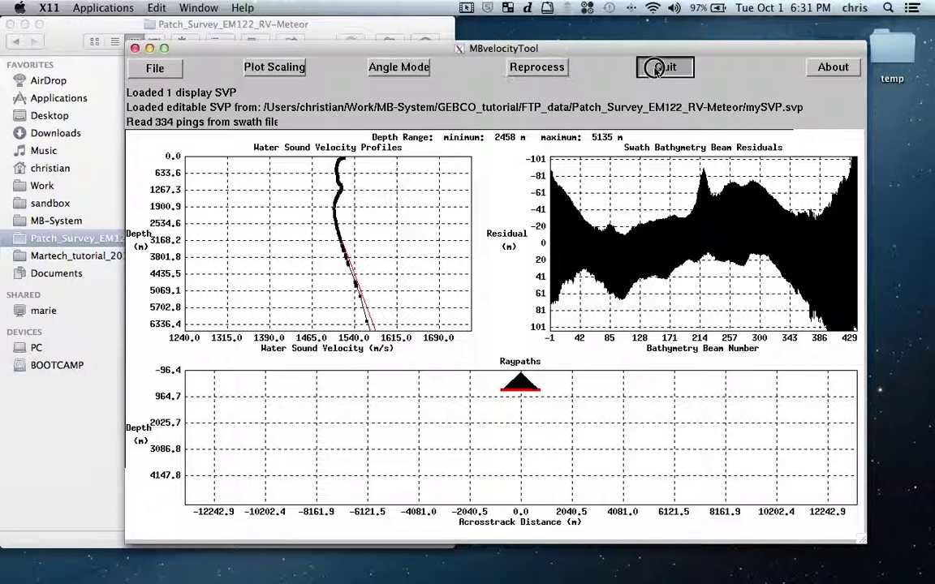
click(562, 512)
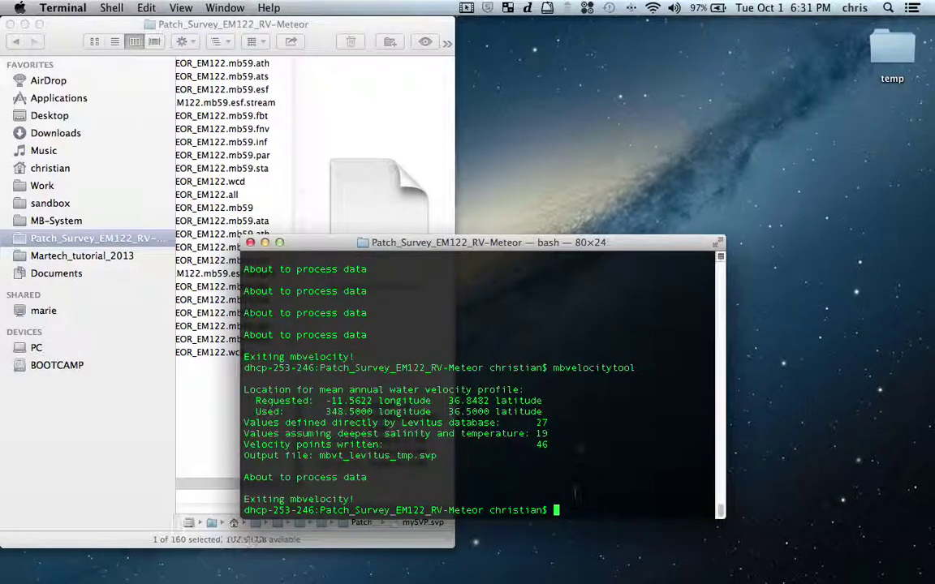